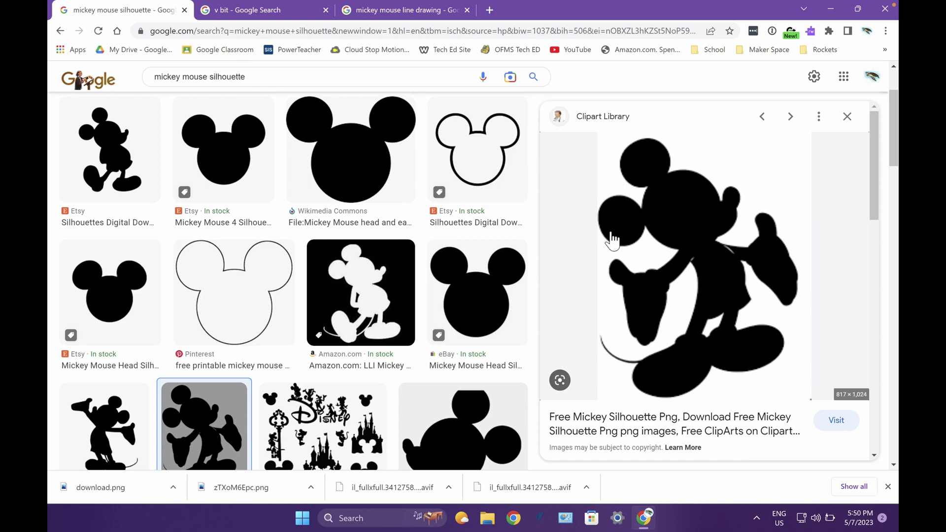
Browse the line-drawing and V-bit image results, then return to the Mickey silhouette results.
click(377, 12)
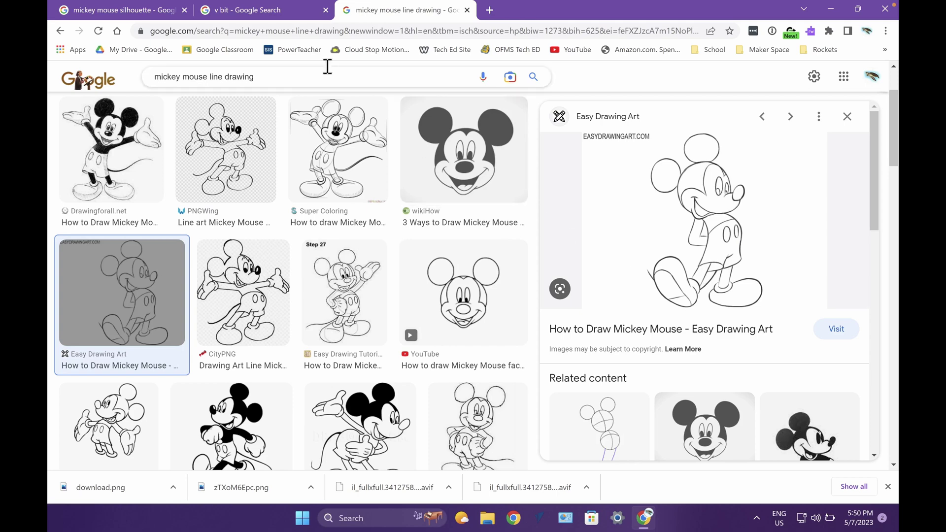
click(281, 76)
click(276, 12)
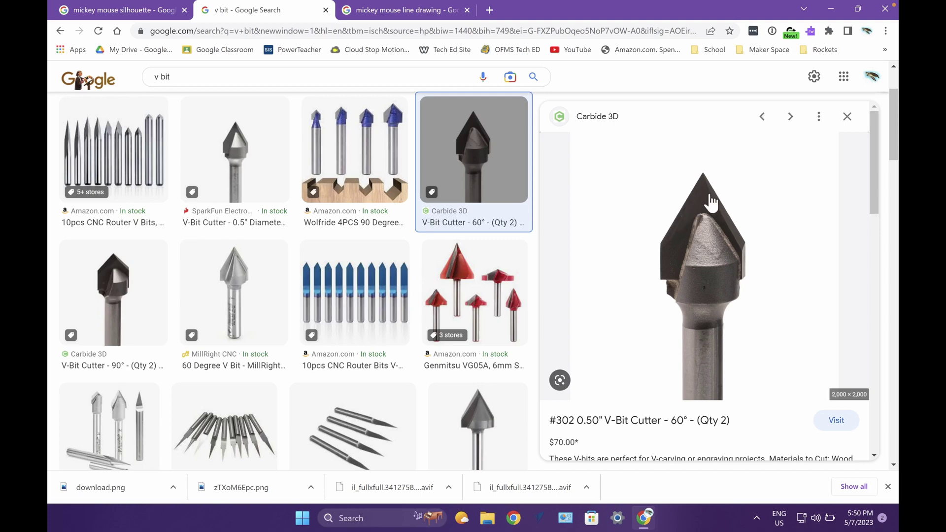
click(455, 19)
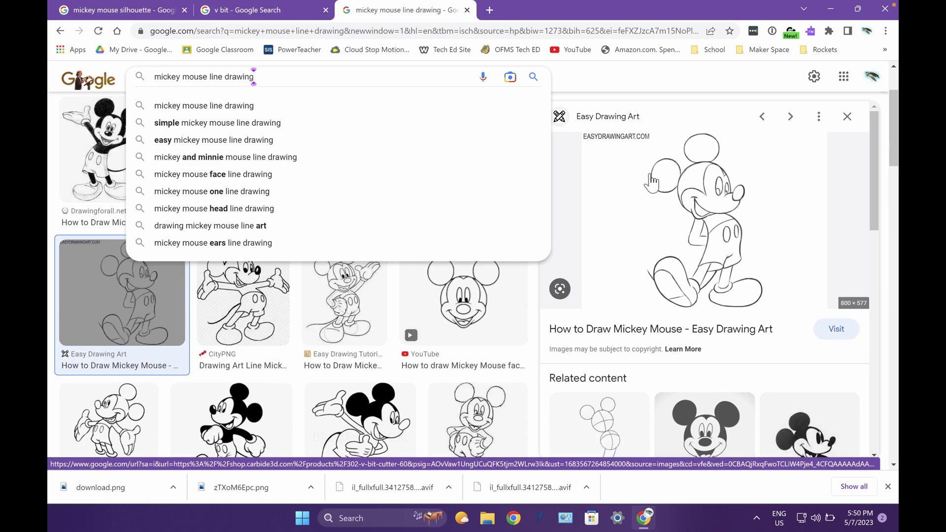
click(284, 13)
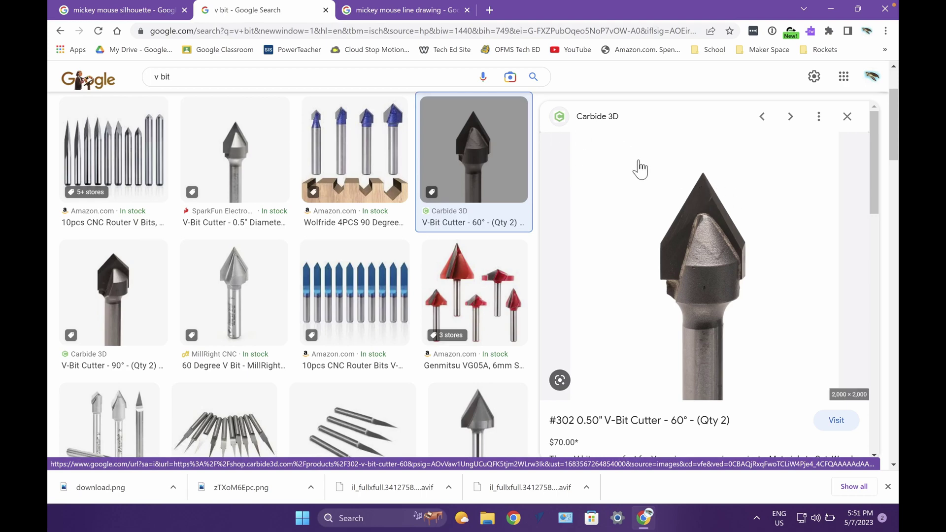
click(137, 12)
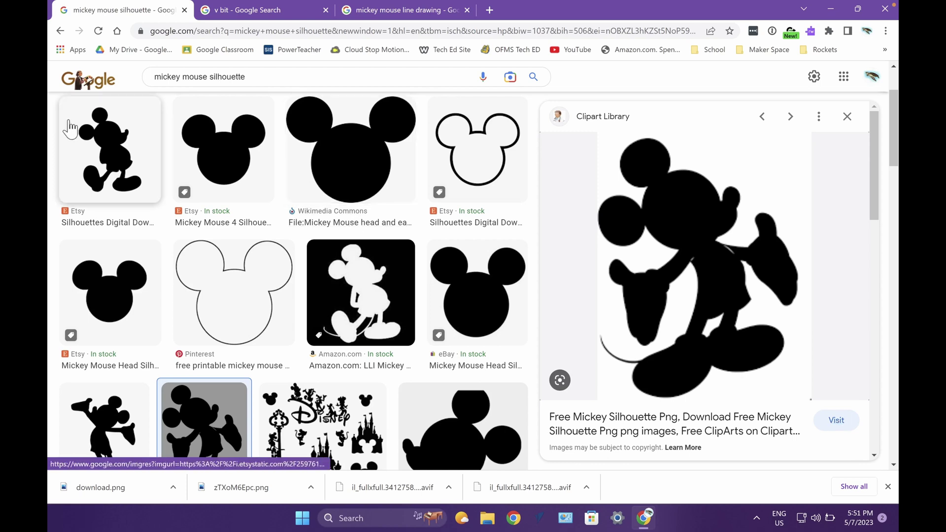
Preview the Etsy Mickey silhouette and open its Etsy listing in a separate tab.
click(91, 140)
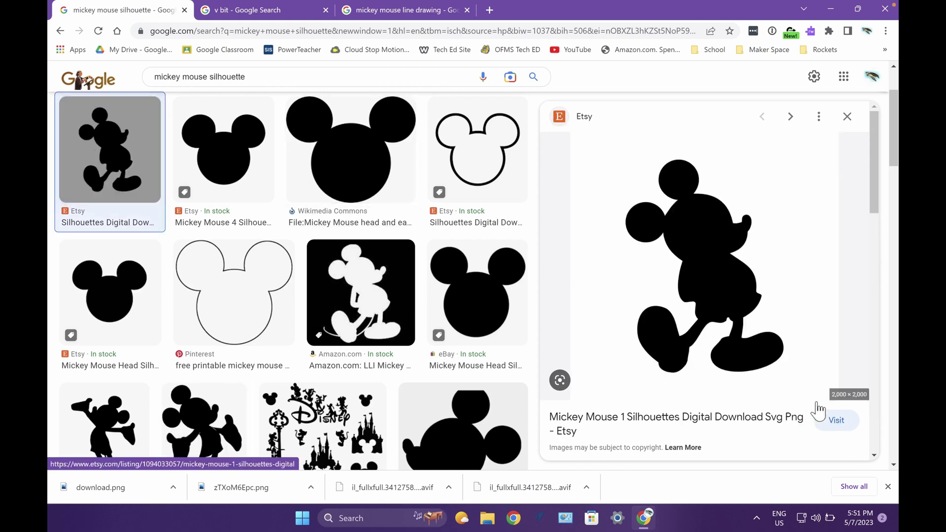
click(835, 419)
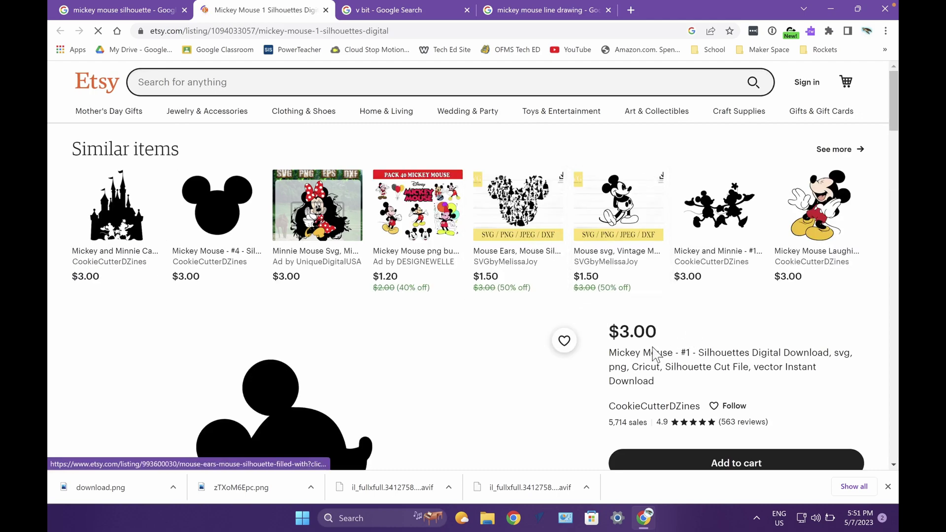
scroll(650, 345, down, 1)
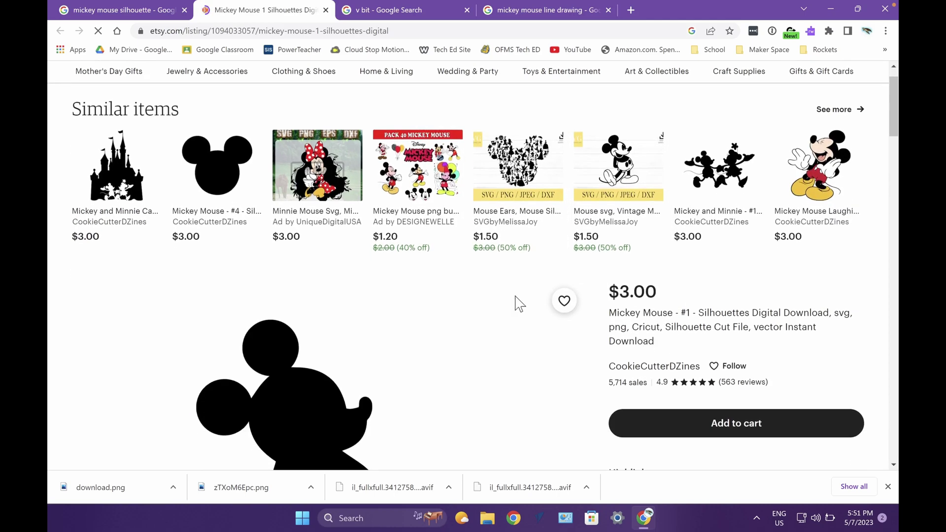
click(161, 11)
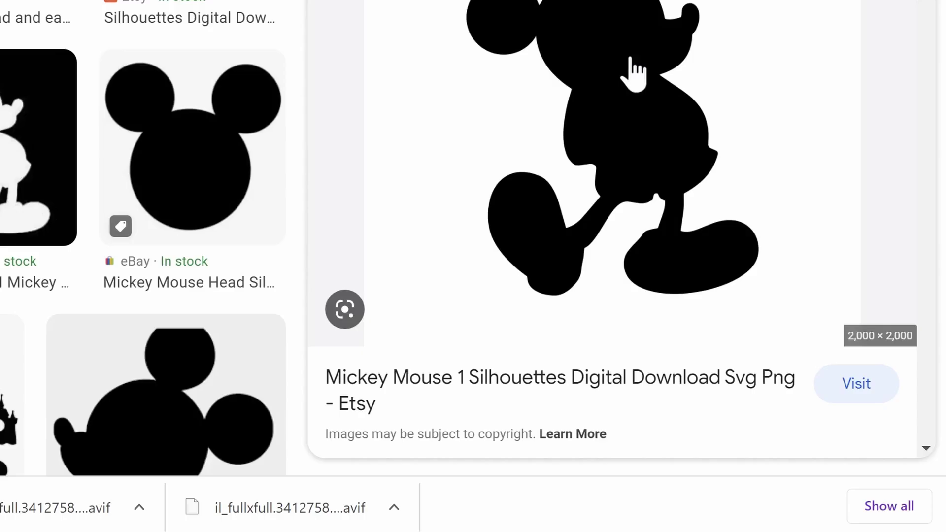
Start saving the previewed Etsy silhouette image, then cancel the AVIF save.
right_click(717, 246)
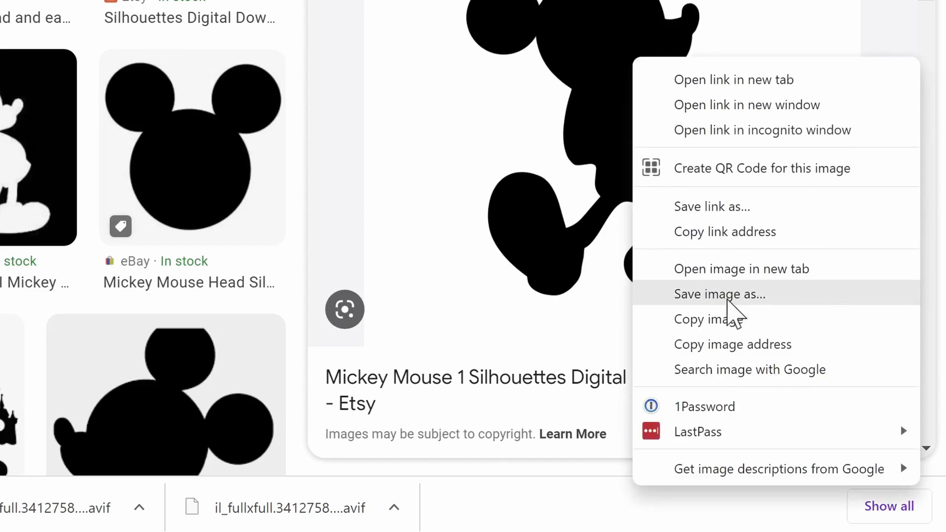
click(727, 294)
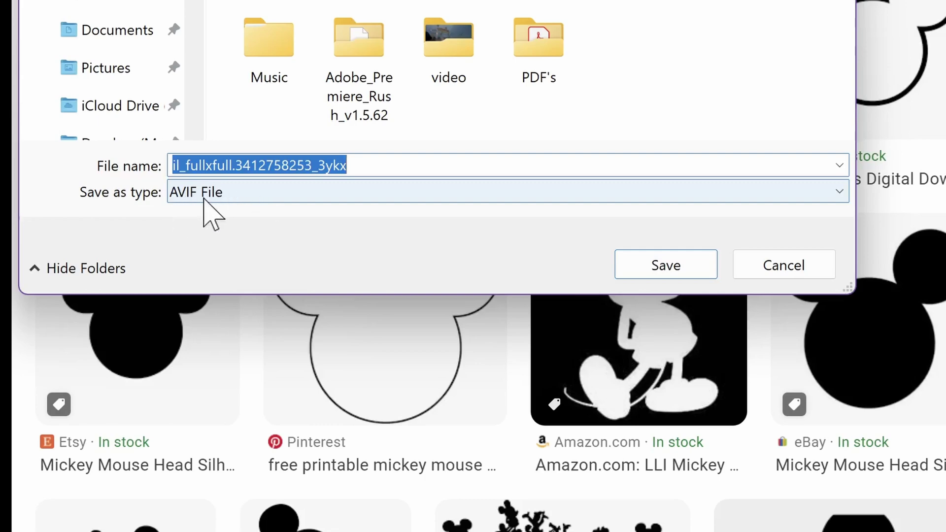
click(783, 265)
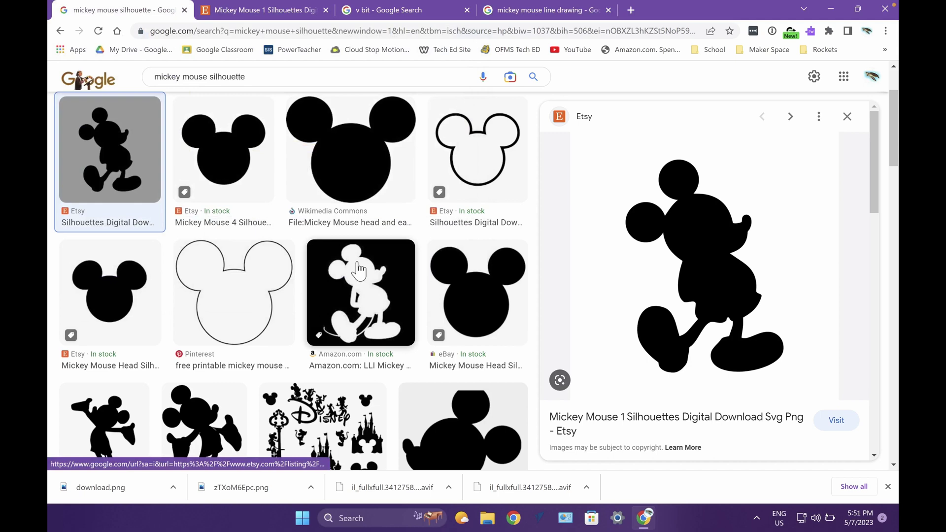
Save the Clipart Library full-body Mickey silhouette to Downloads as 'download (1).png'.
scroll(266, 259, down, 2)
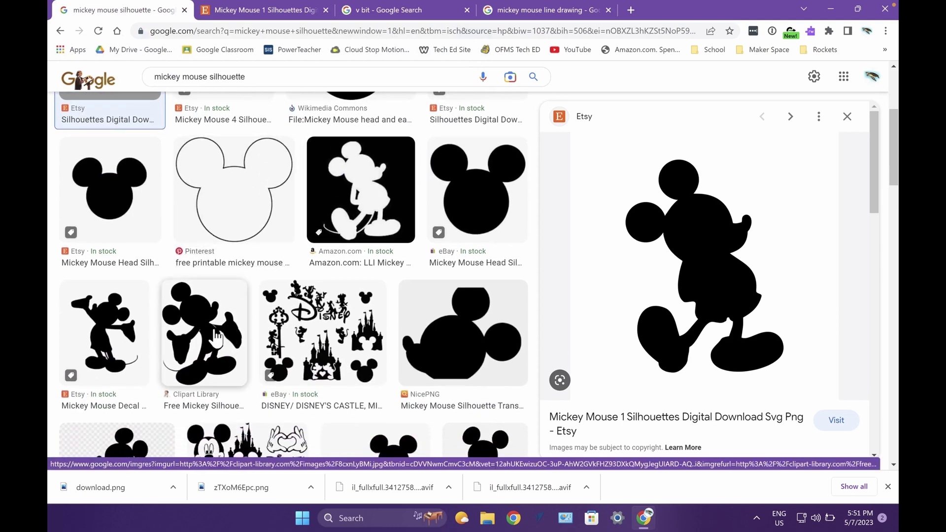
click(215, 342)
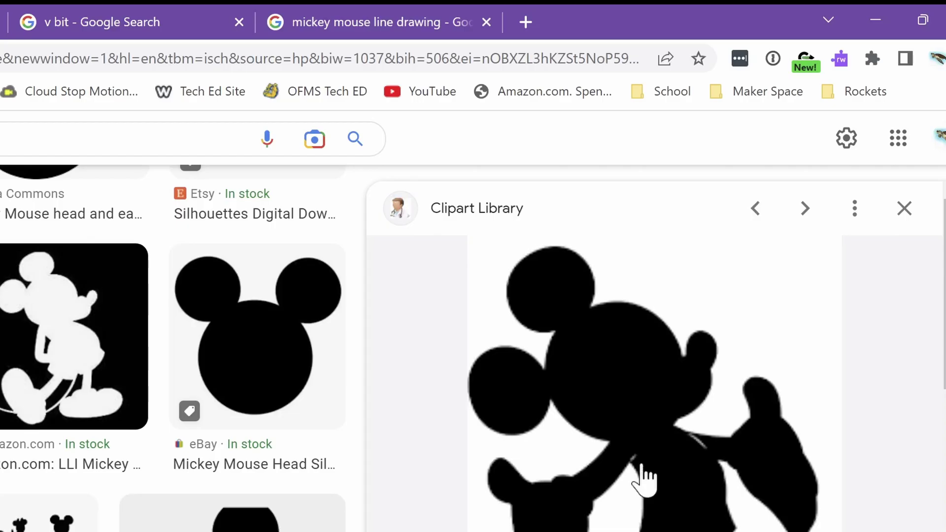
right_click(641, 465)
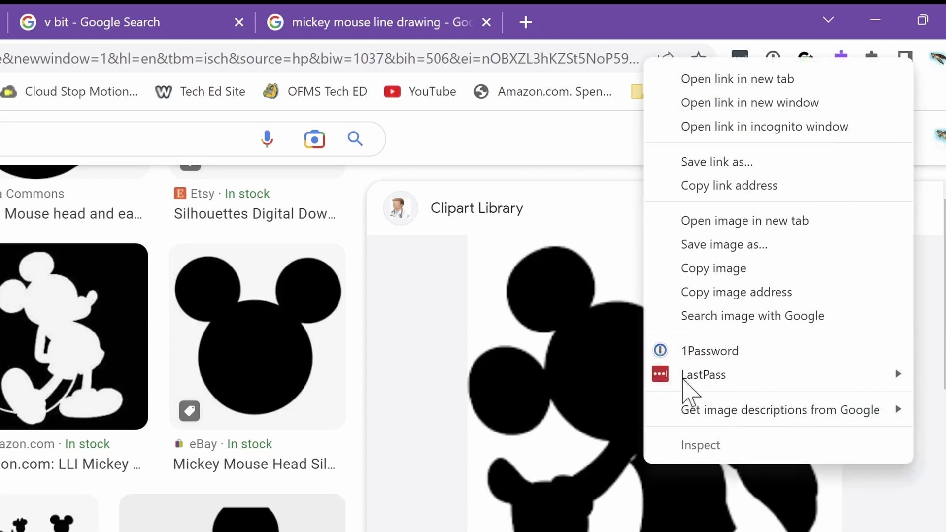
click(717, 244)
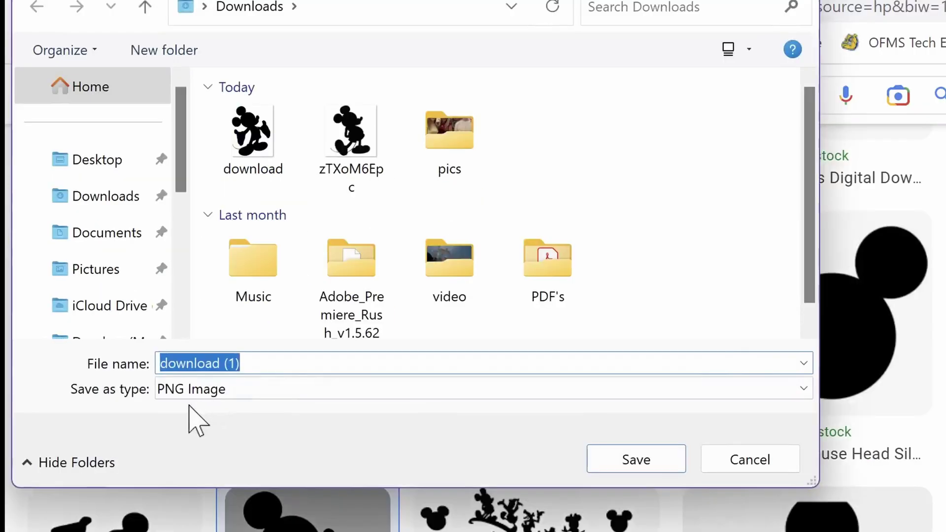
click(117, 197)
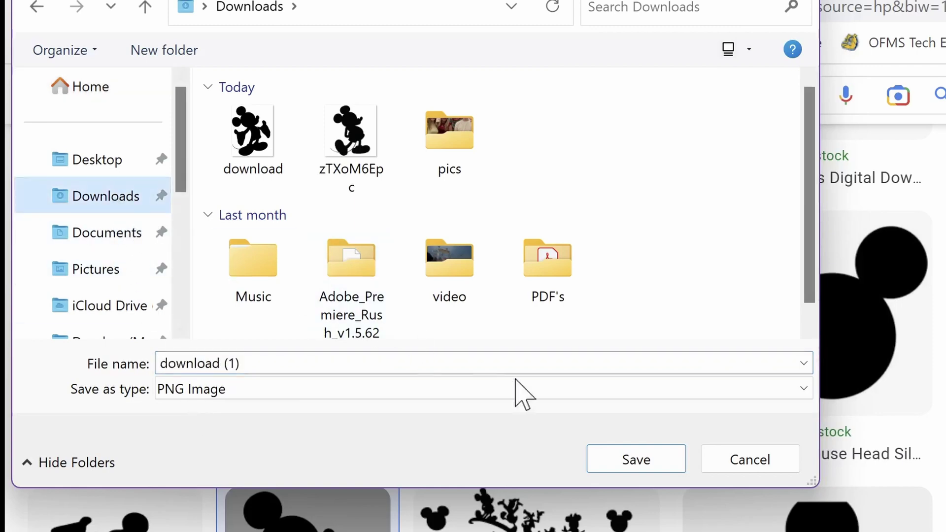
click(654, 468)
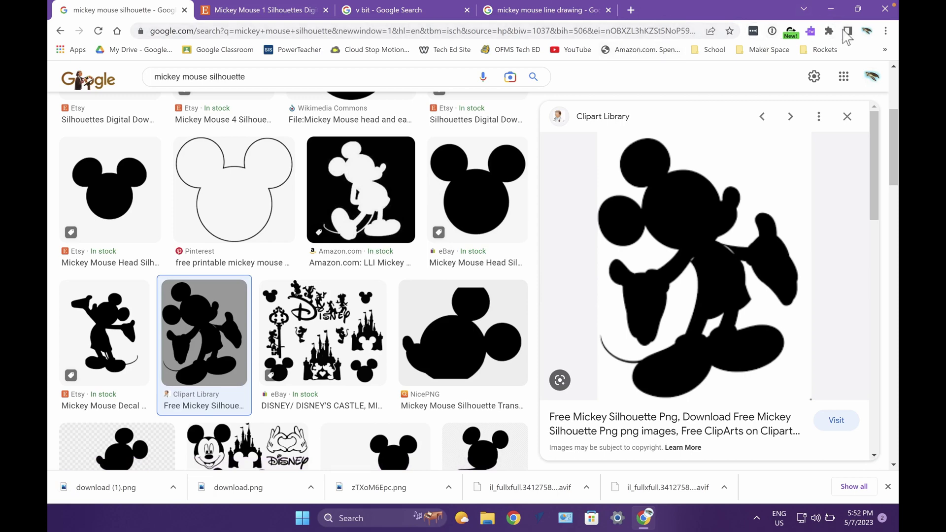
Minimize Chrome, launch VCarve Desktop 9.0, and create a new file with the default 10 x 10 x 0.5 in job.
click(830, 7)
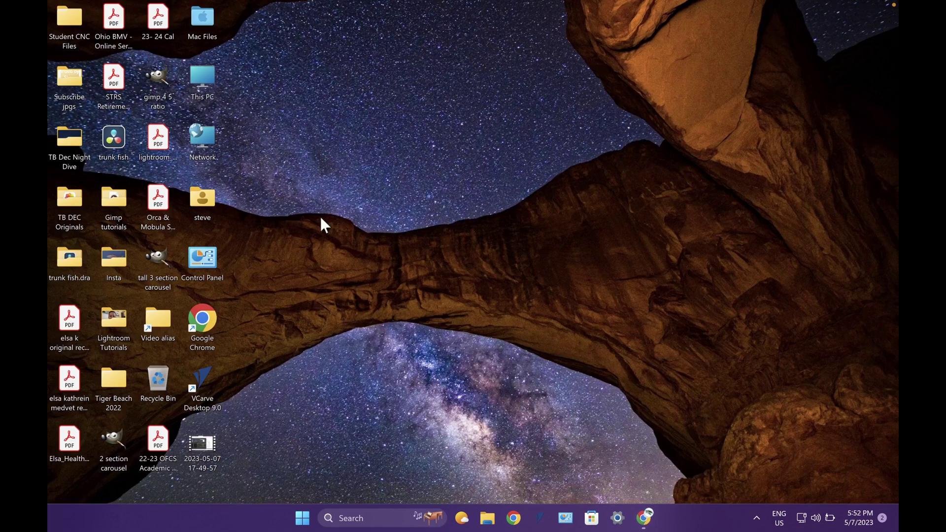
click(304, 388)
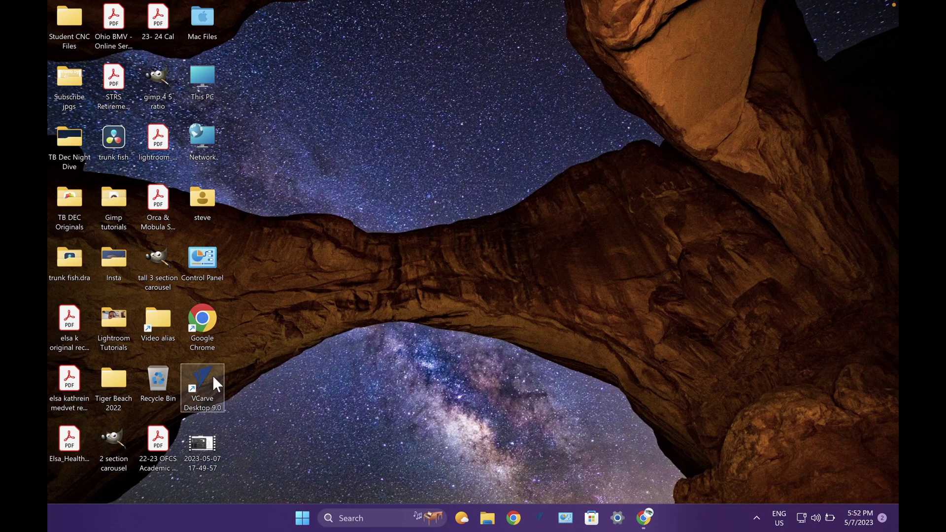
double_click(206, 377)
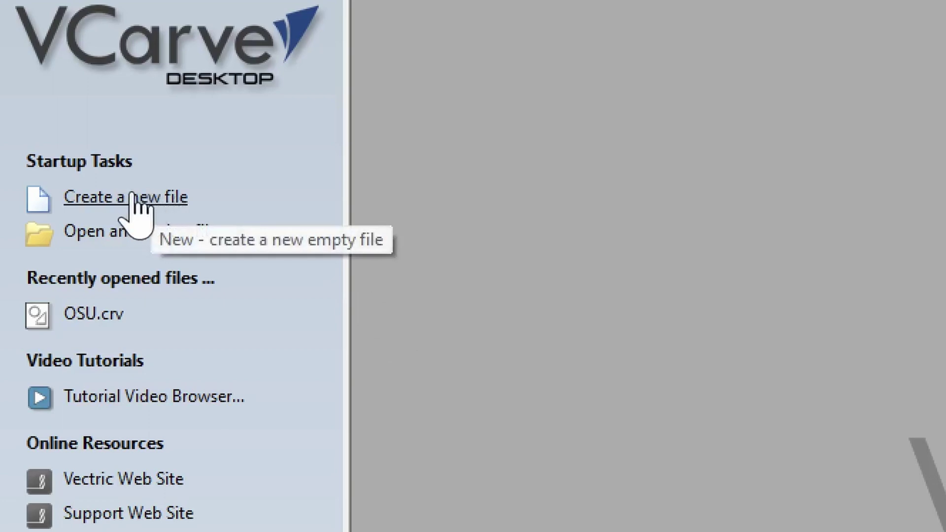
click(127, 196)
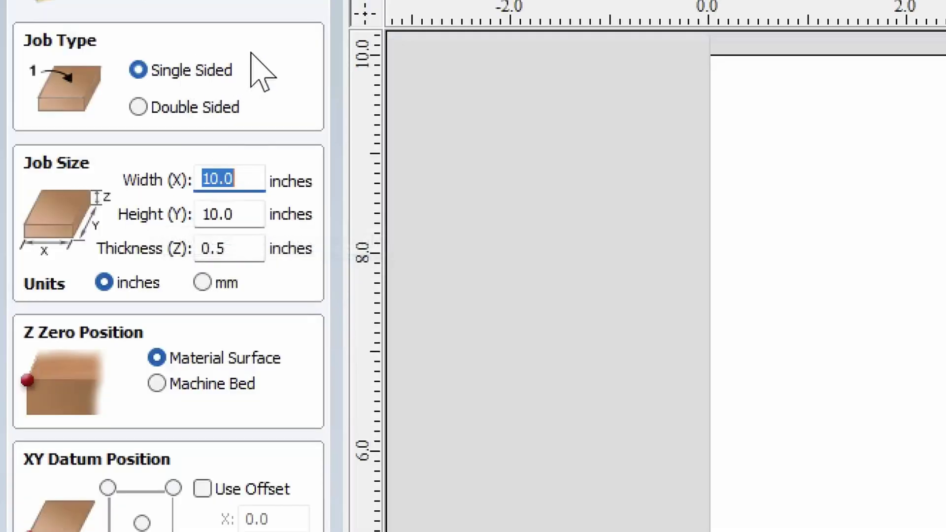
click(252, 69)
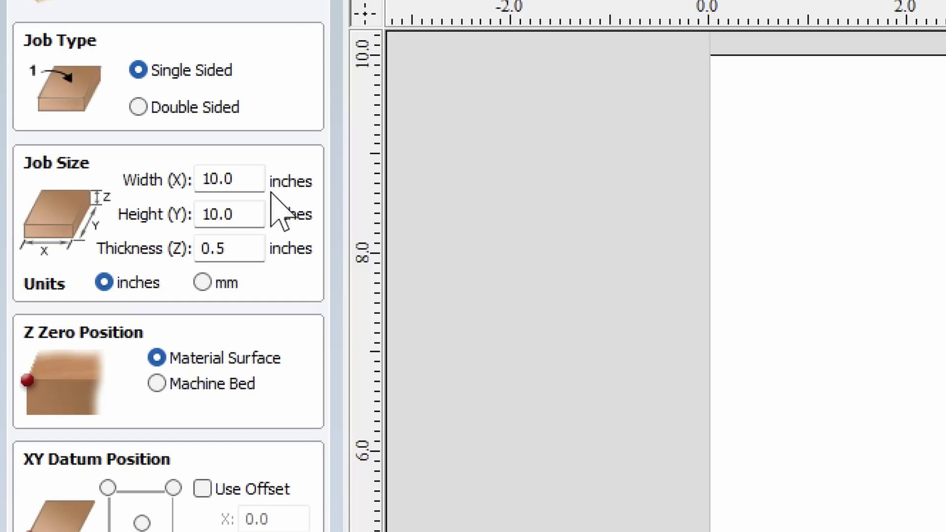
Enter Width 3.5, Height 3.5 and Thickness 0.3 inches in Job Size.
click(250, 177)
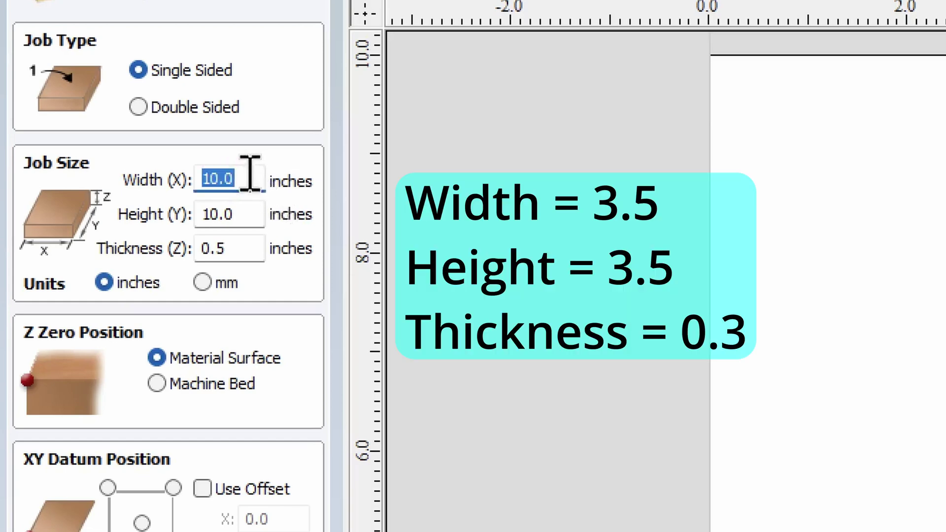
text(3.5)
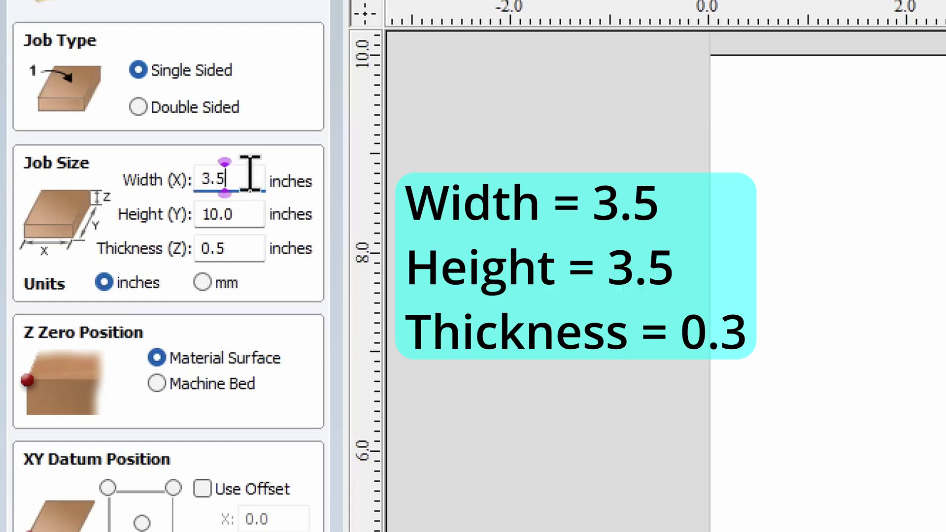
click(244, 219)
text(3.5)
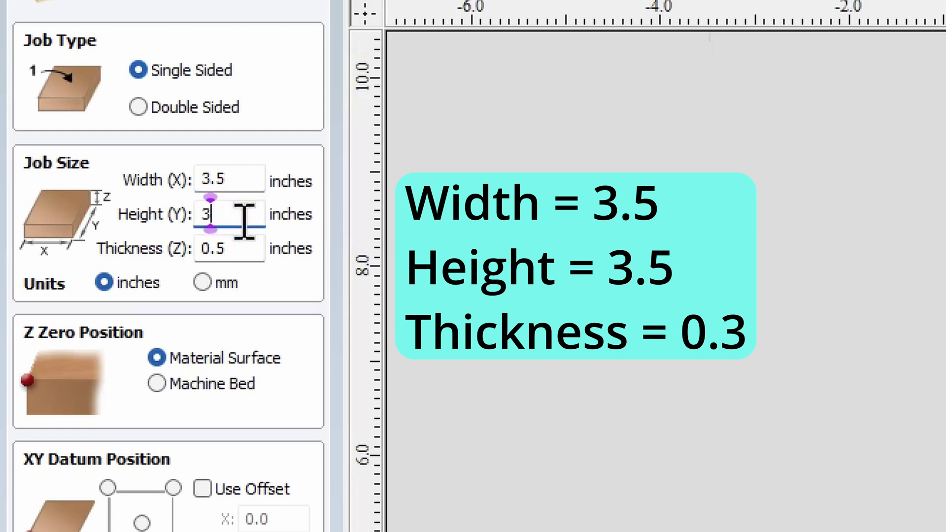
click(254, 245)
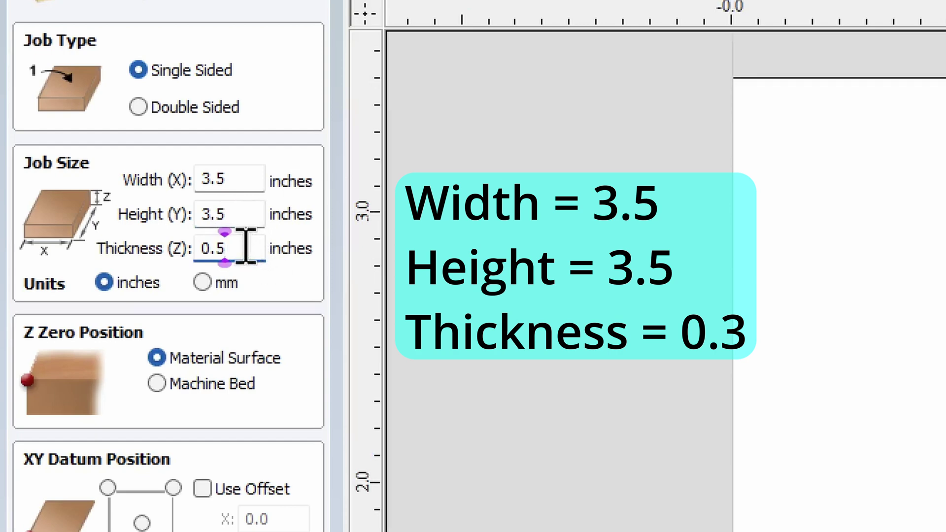
key(BackSpace)
text(3)
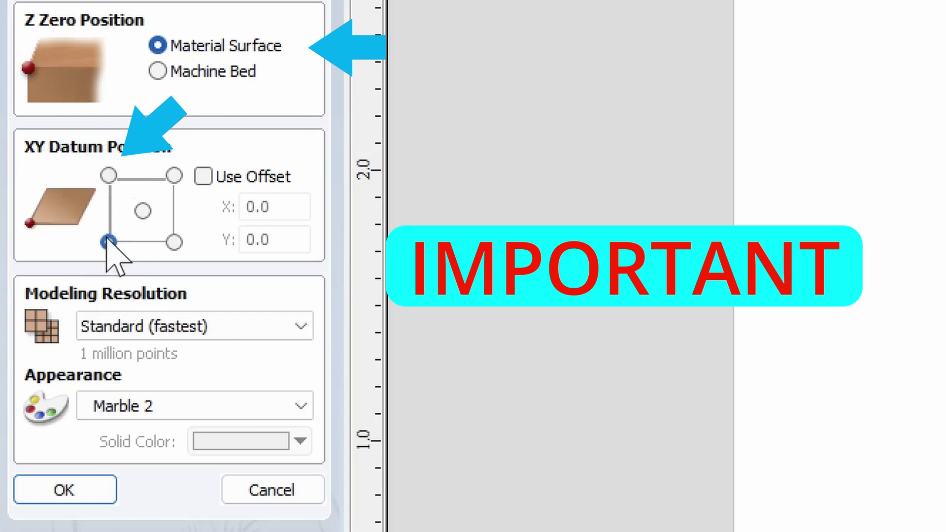
Put the XY datum at the top-left corner and accept the job setup.
click(108, 174)
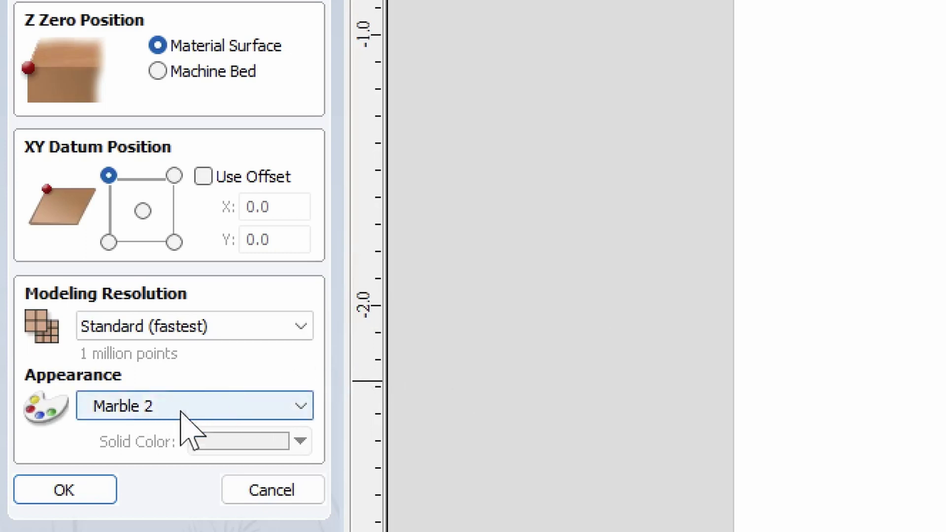
click(66, 491)
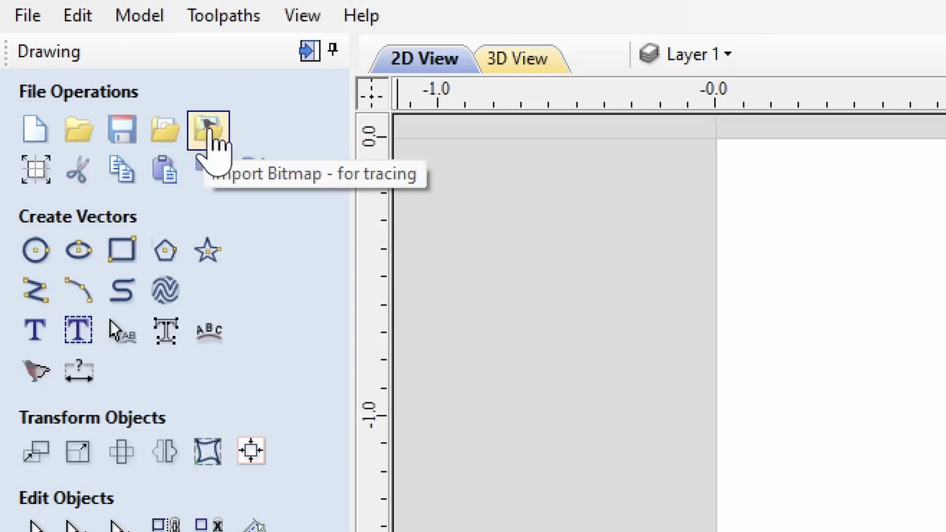
Import the 'download' Mickey PNG from Downloads as a bitmap for tracing.
click(212, 132)
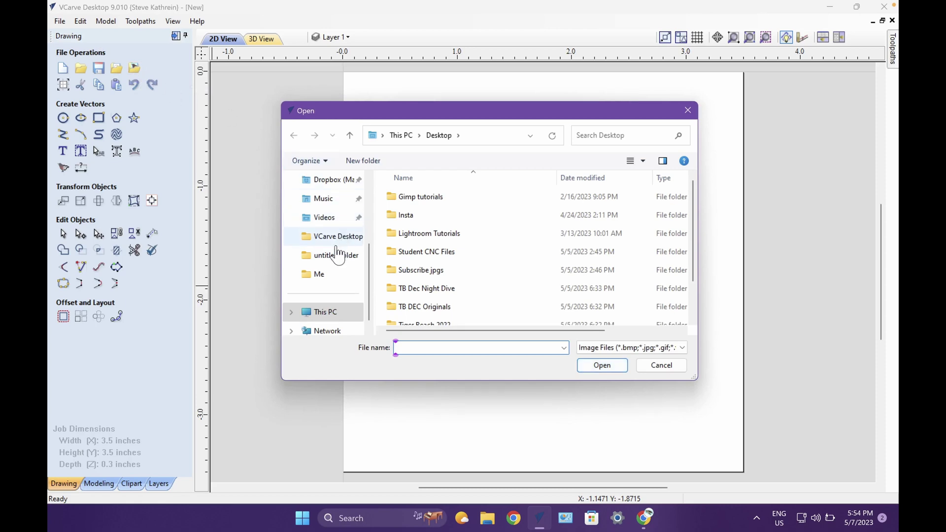
scroll(338, 255, up, 3)
scroll(339, 245, up, 3)
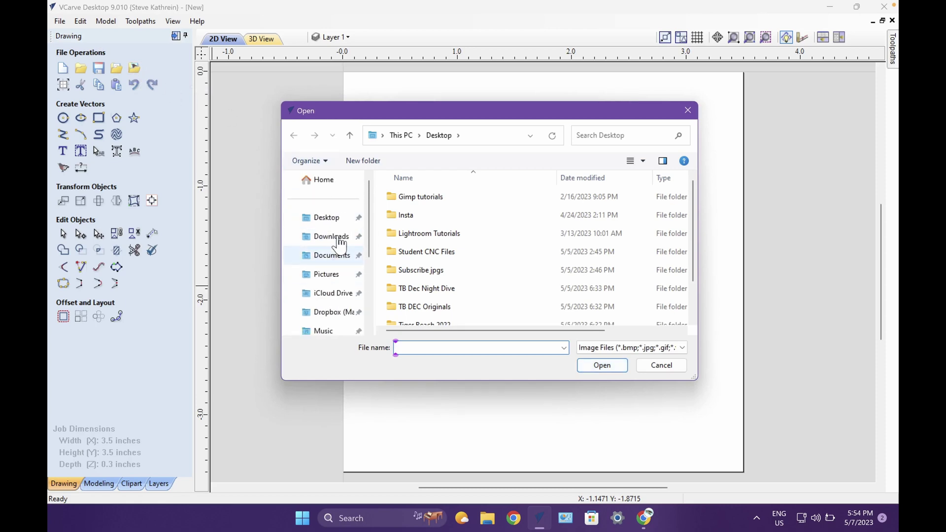
click(331, 237)
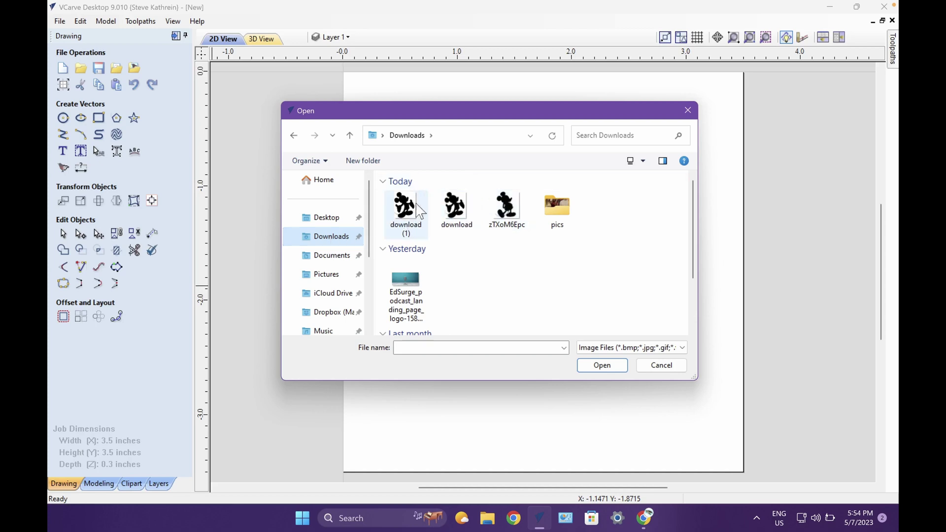
click(457, 214)
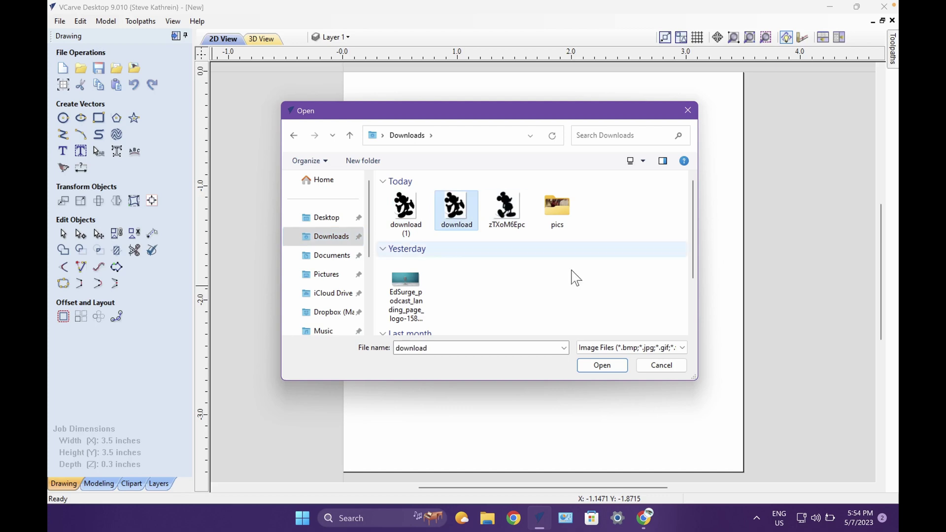
click(607, 371)
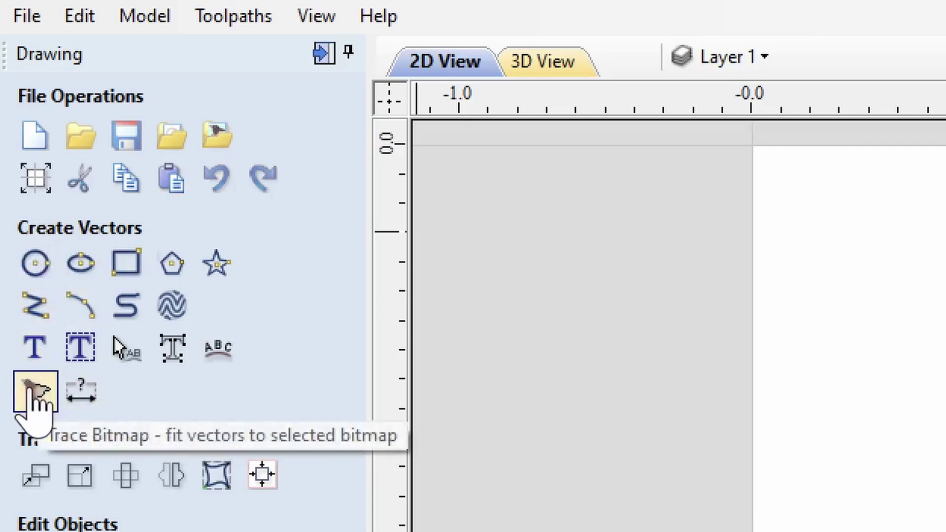
Trace the Mickey bitmap in Black/White at 0.50 threshold, then select the bitmap for editing.
click(35, 390)
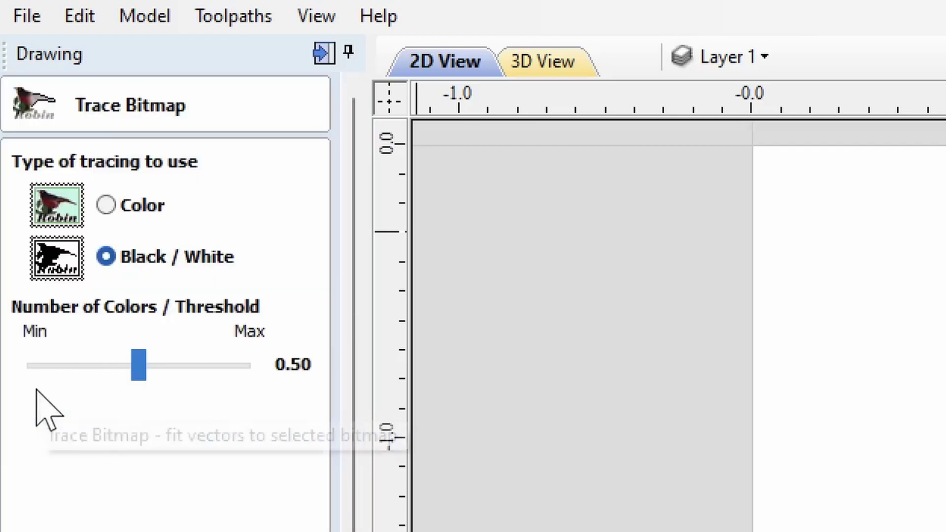
click(128, 201)
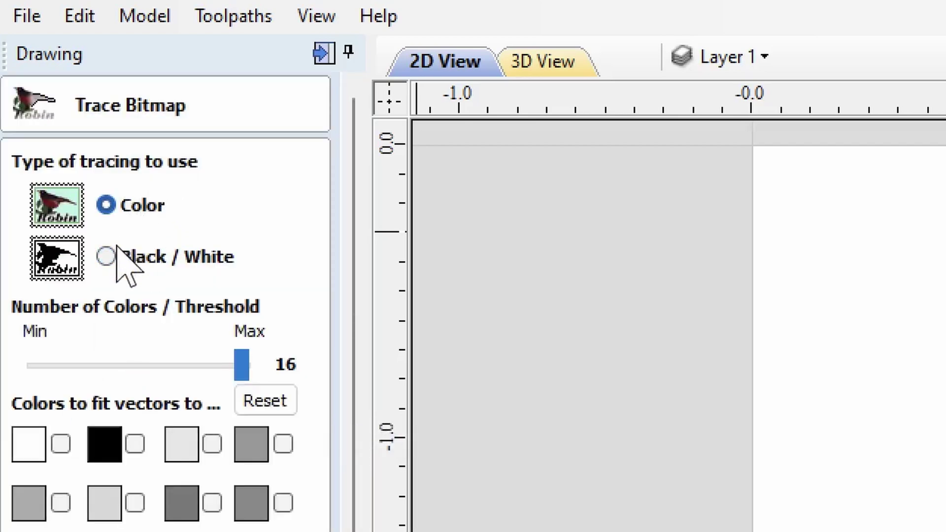
click(105, 256)
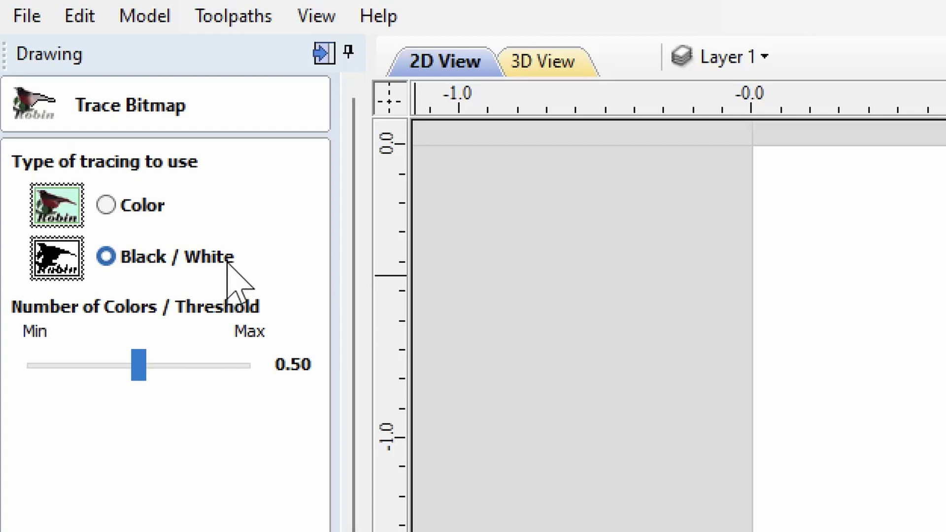
click(130, 198)
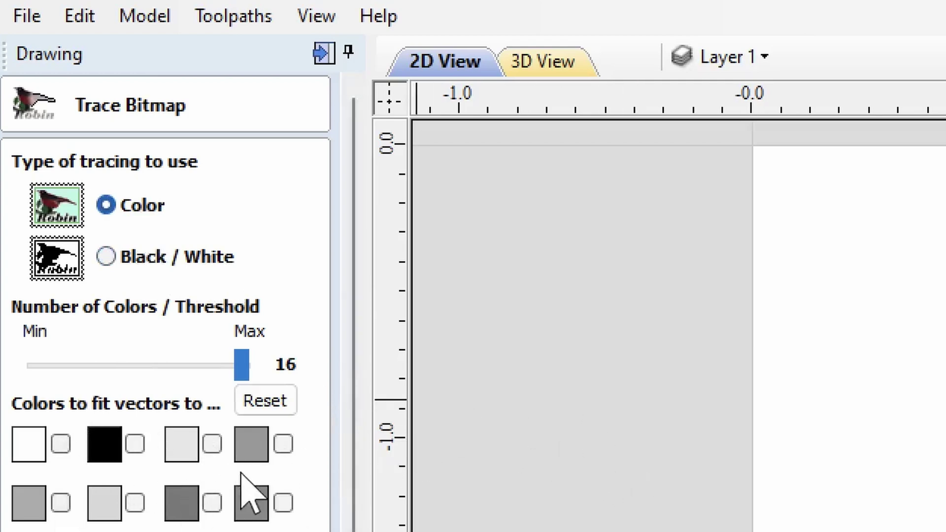
click(148, 258)
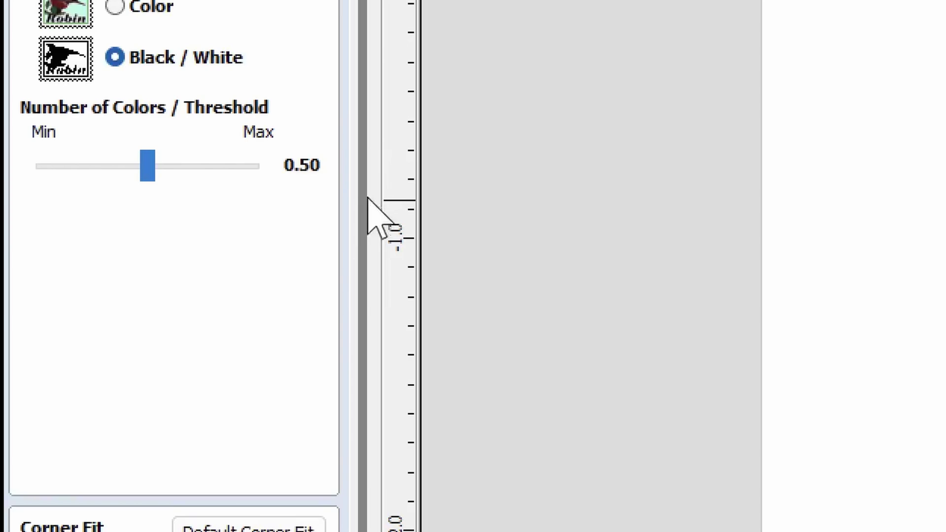
scroll(368, 211, down, 2)
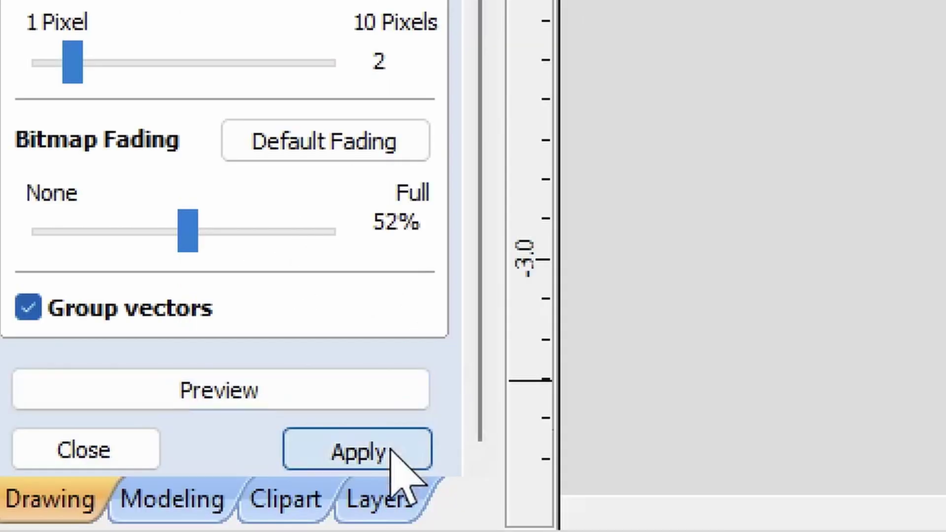
click(115, 458)
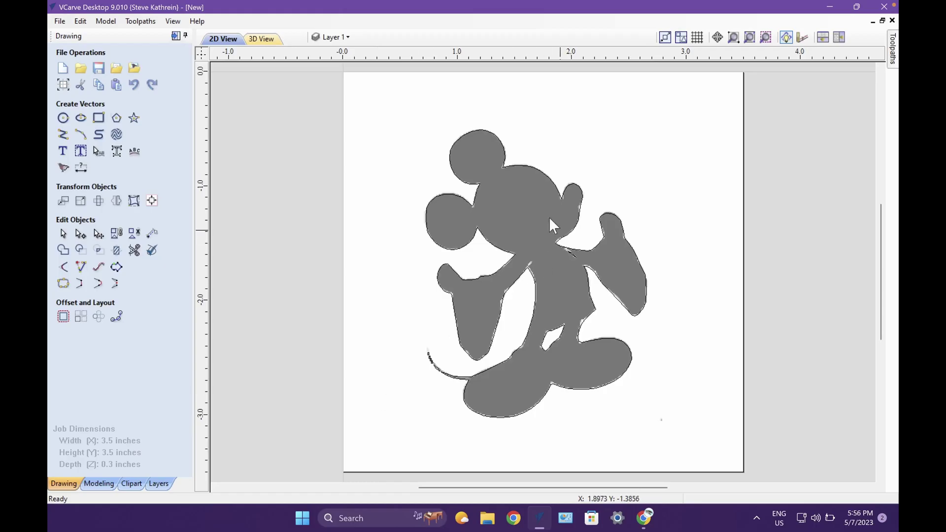
click(534, 205)
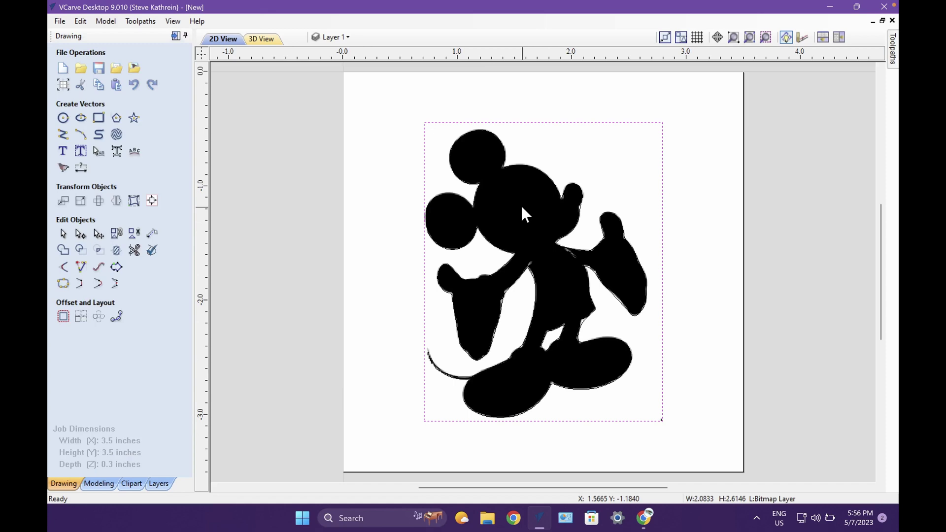
right_click(525, 214)
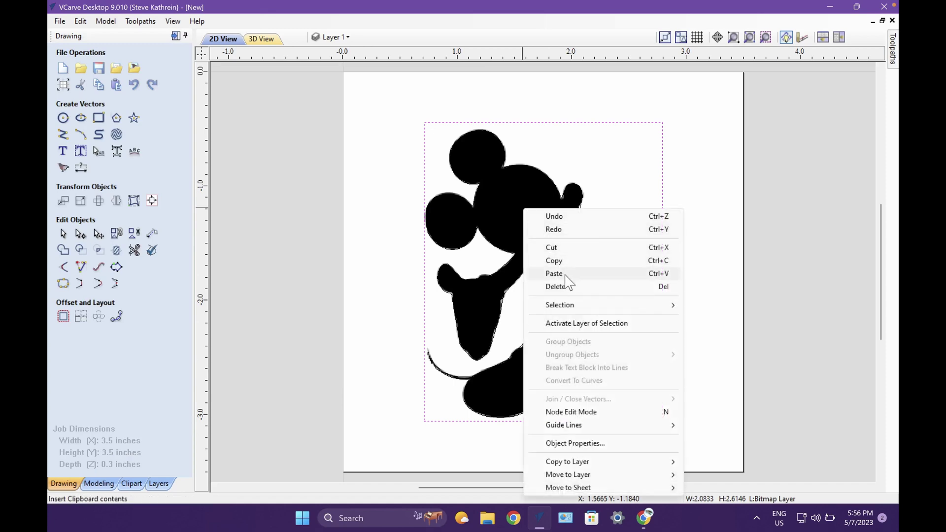
Delete the Mickey bitmap and box-select the traced vector outlines.
click(565, 291)
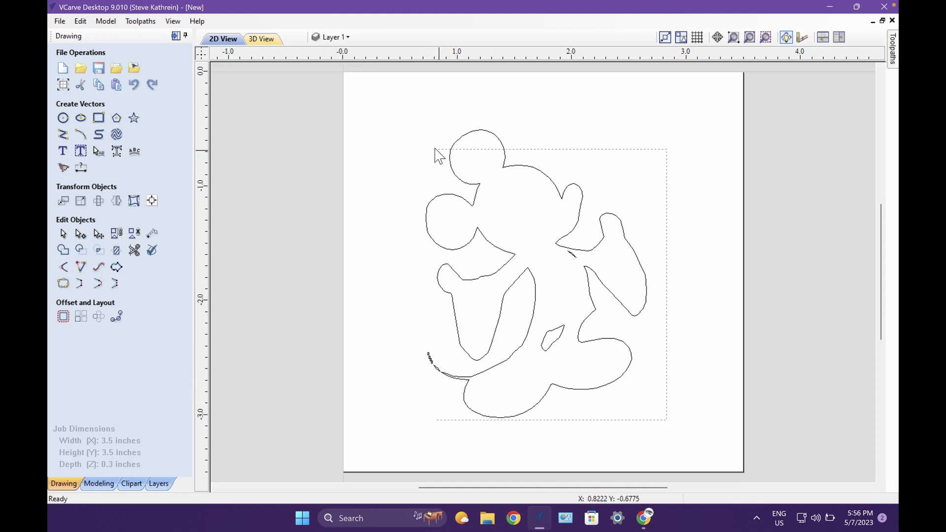
drag(422, 141, 402, 122)
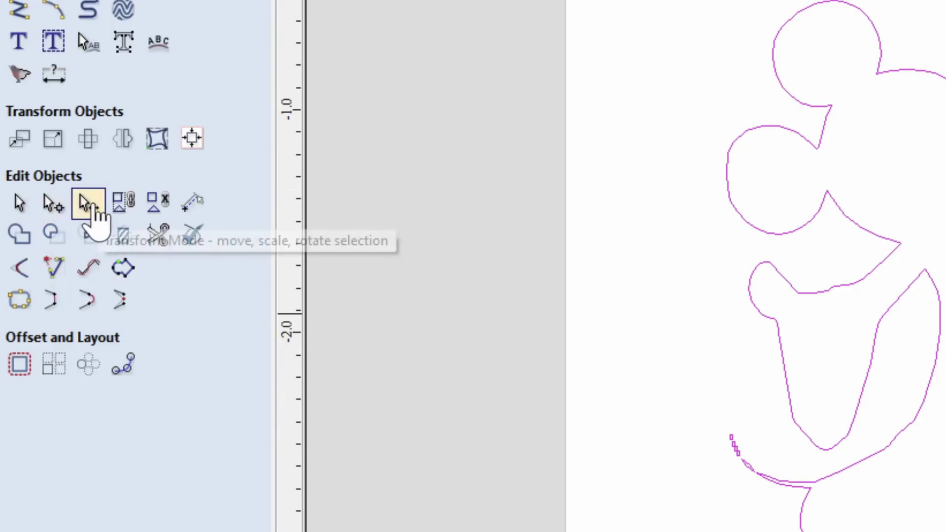
In Transform Mode, drag the corner handles to scale the outline to about 2.357 x 3.081 in.
click(90, 203)
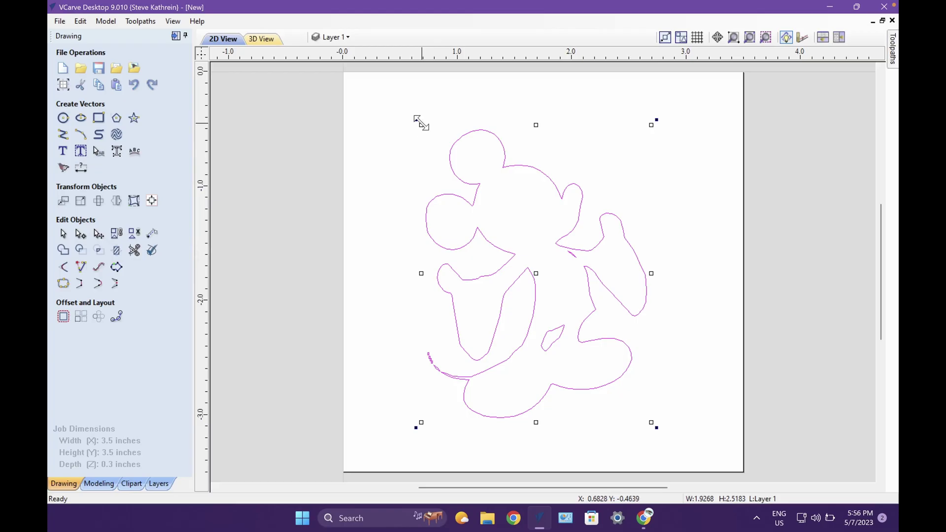
drag(419, 122, 392, 147)
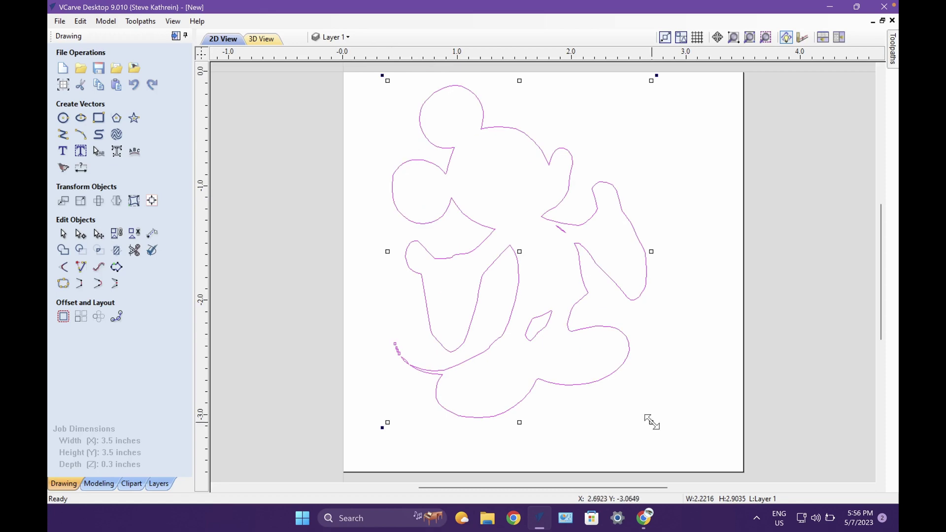
drag(651, 422, 737, 445)
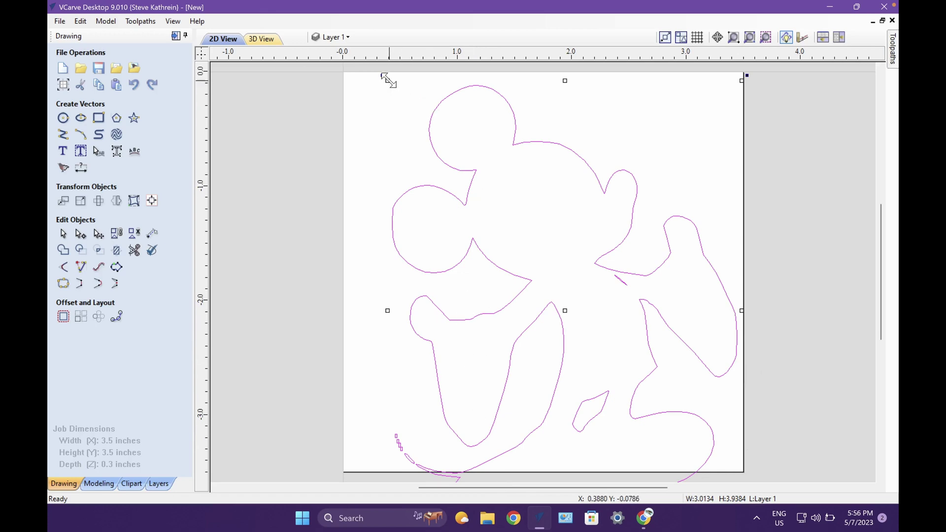
drag(388, 81, 454, 138)
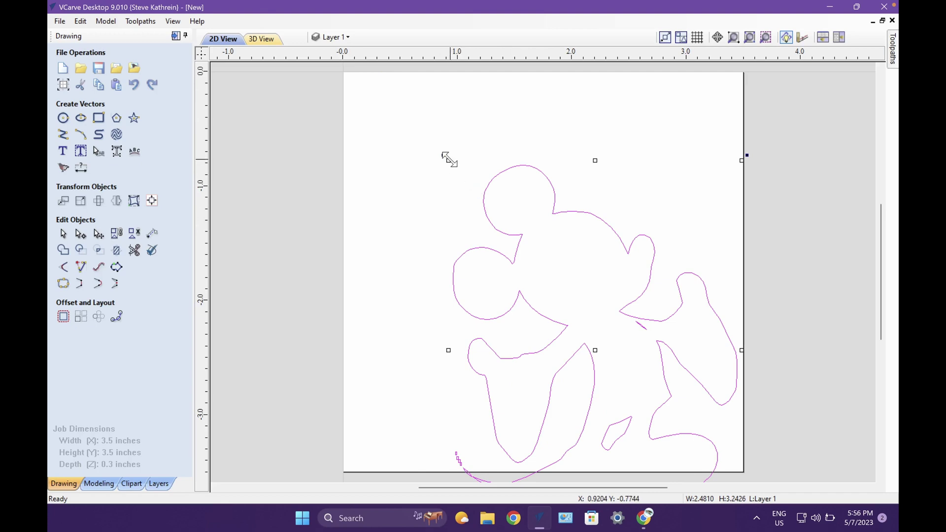
drag(448, 160, 462, 179)
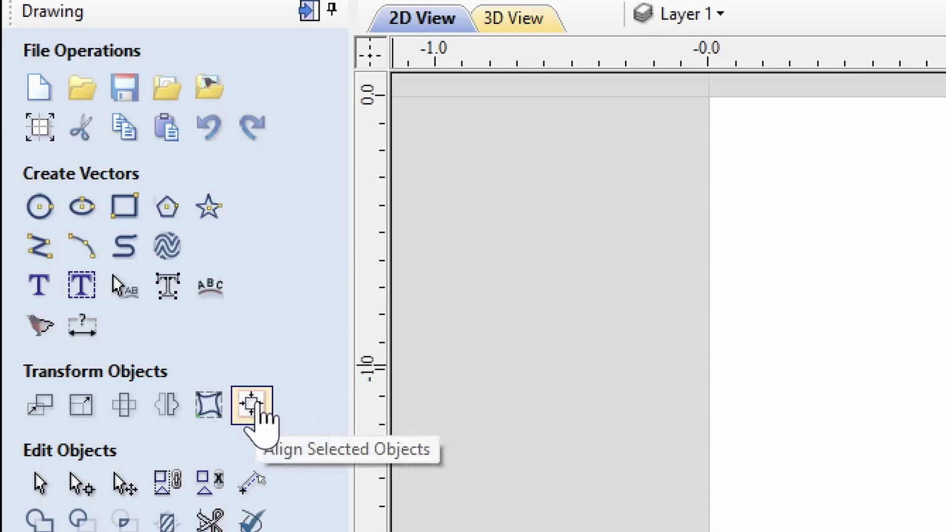
Center the Mickey outline on the material with Align Selected Objects, then close the tool.
click(260, 410)
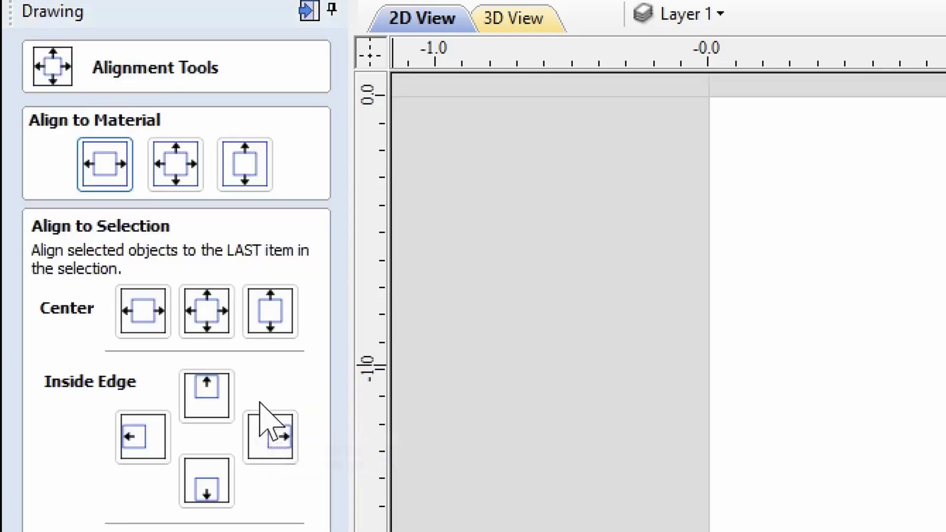
click(172, 168)
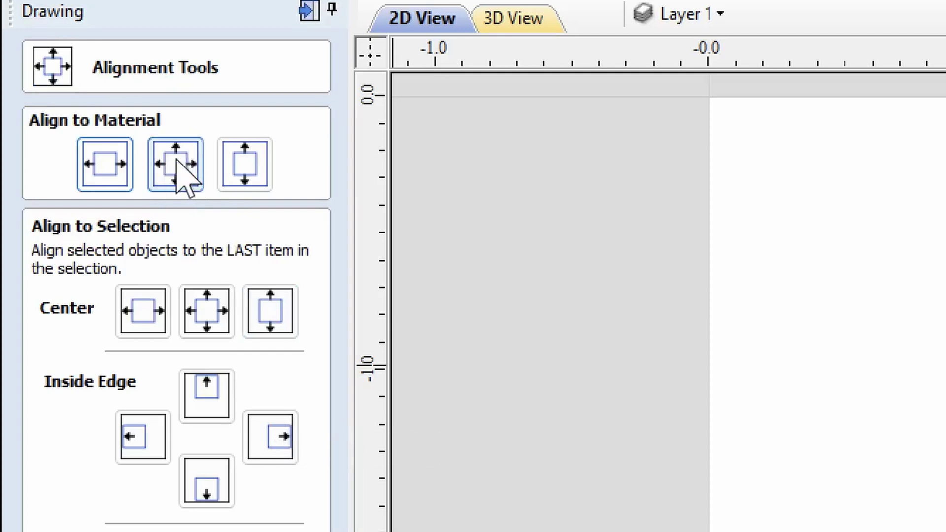
click(177, 164)
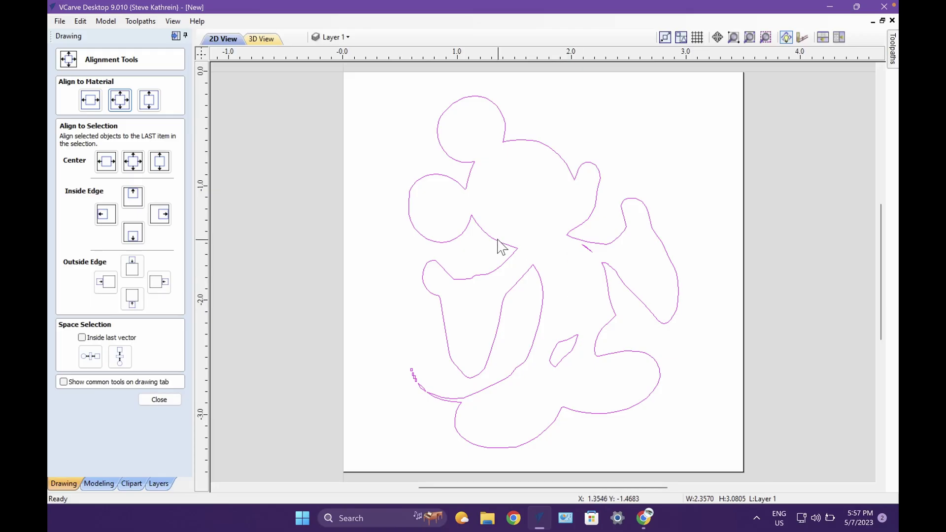
click(160, 400)
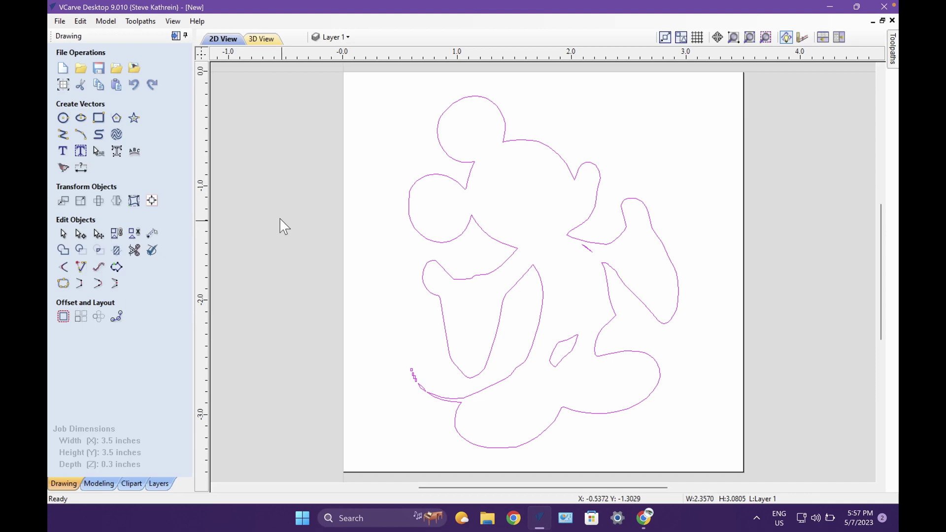
Begin saving the job as a new file and browse to This PC.
click(59, 21)
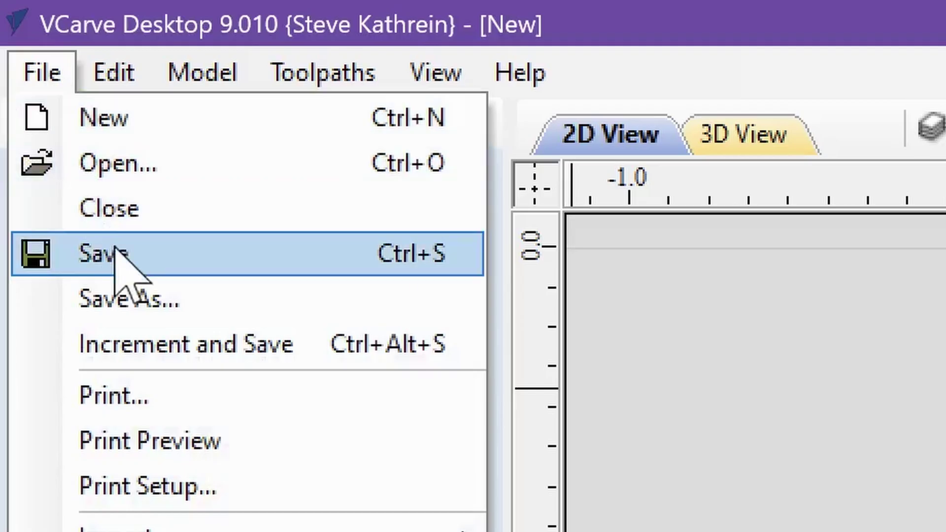
click(133, 298)
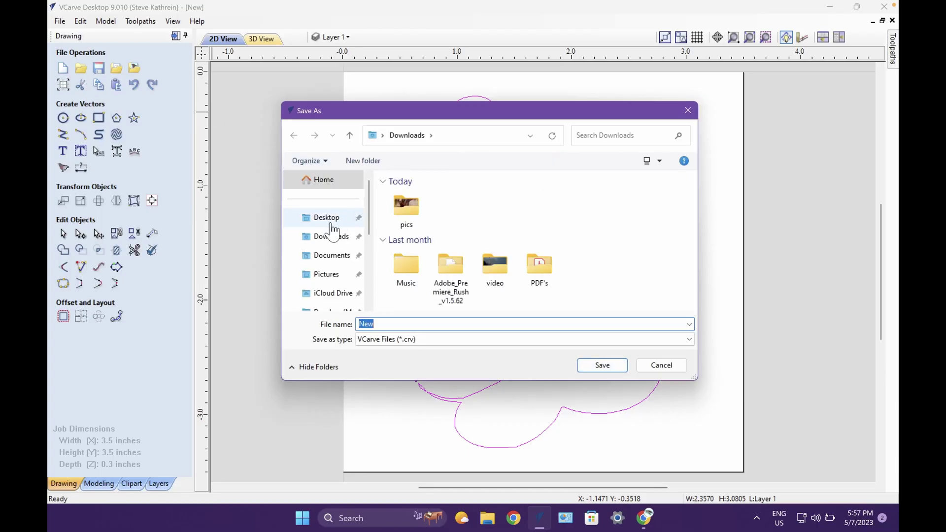
scroll(333, 229, down, 4)
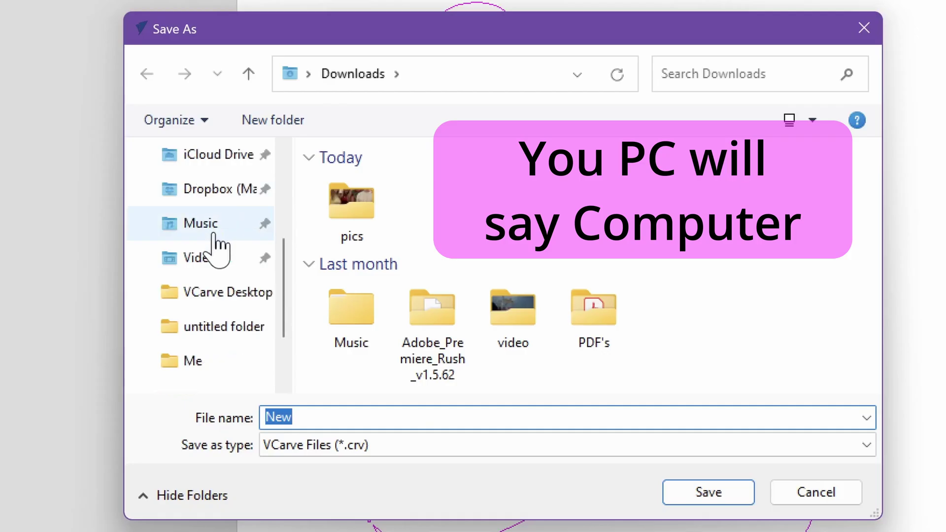
scroll(218, 247, down, 3)
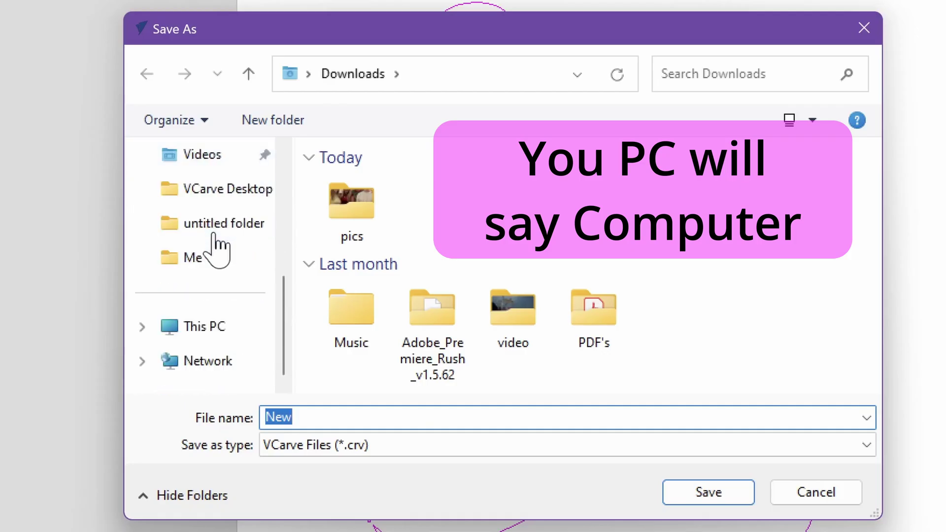
click(206, 330)
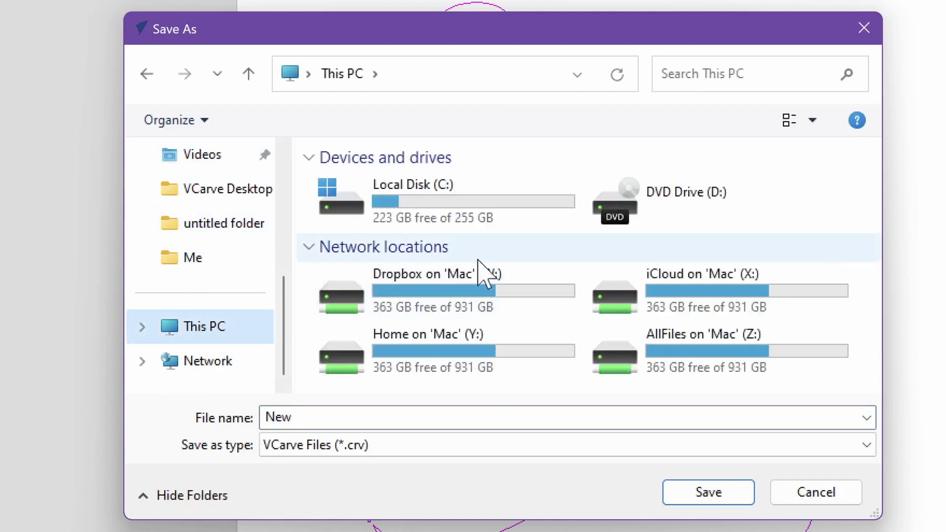
Look through the Home, AllFiles, iCloud and Dropbox network drives for a save location.
click(448, 361)
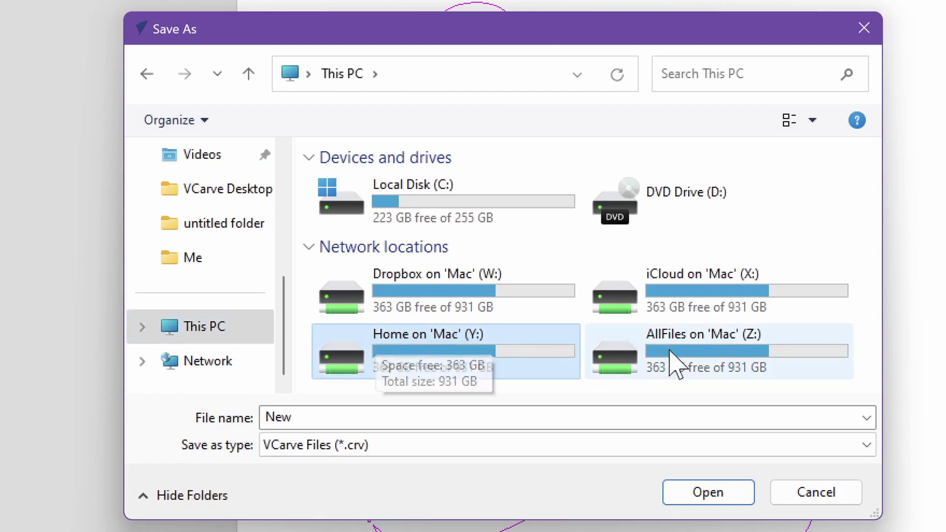
click(694, 355)
click(721, 311)
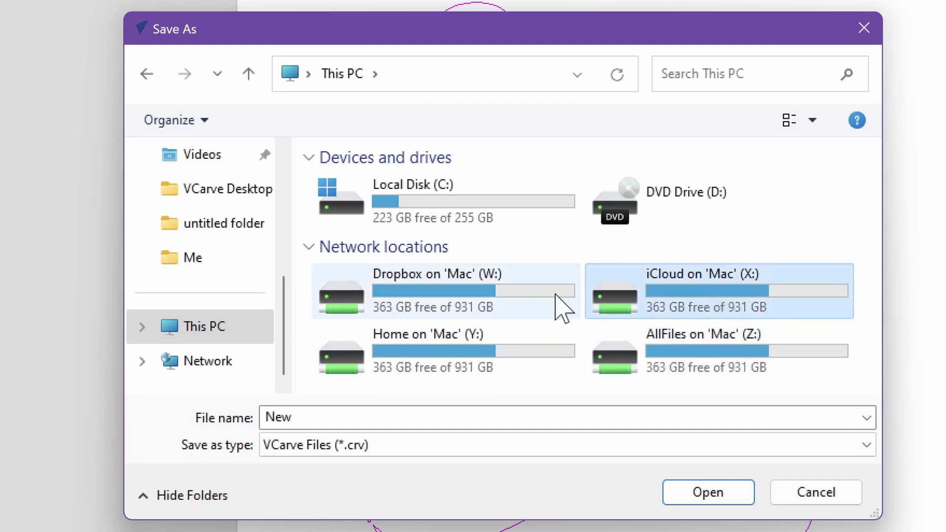
click(516, 306)
click(480, 349)
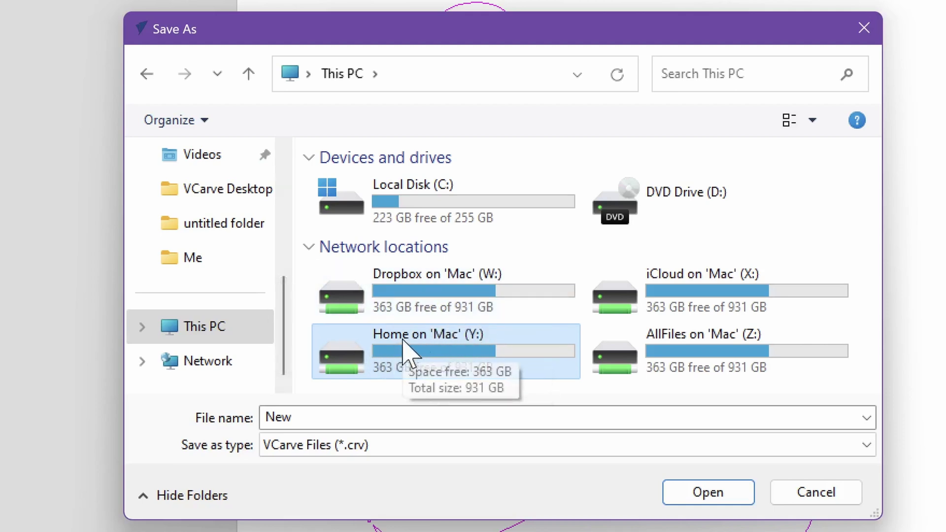
Save the job as 'New' (*.crv) in the Desktop folder.
scroll(282, 300, up, 1)
scroll(282, 301, up, 1)
scroll(245, 266, up, 2)
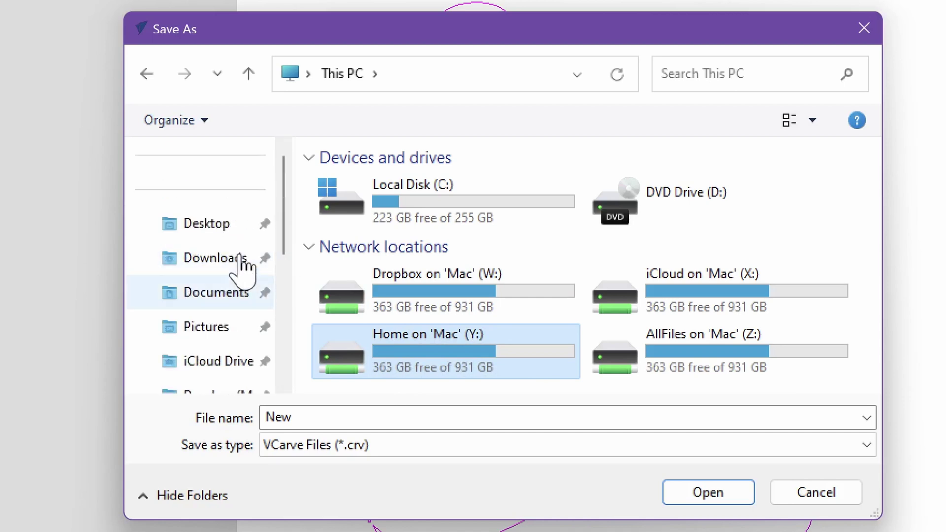
click(236, 226)
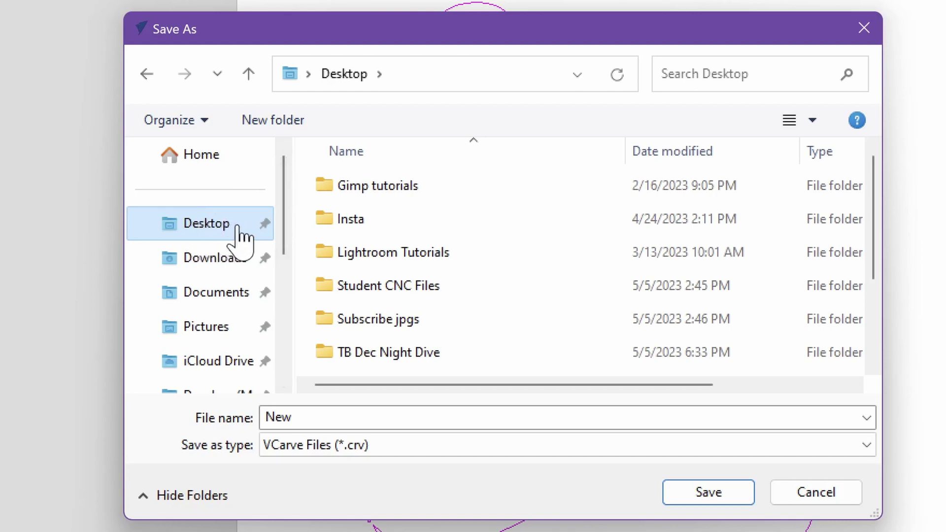
click(708, 492)
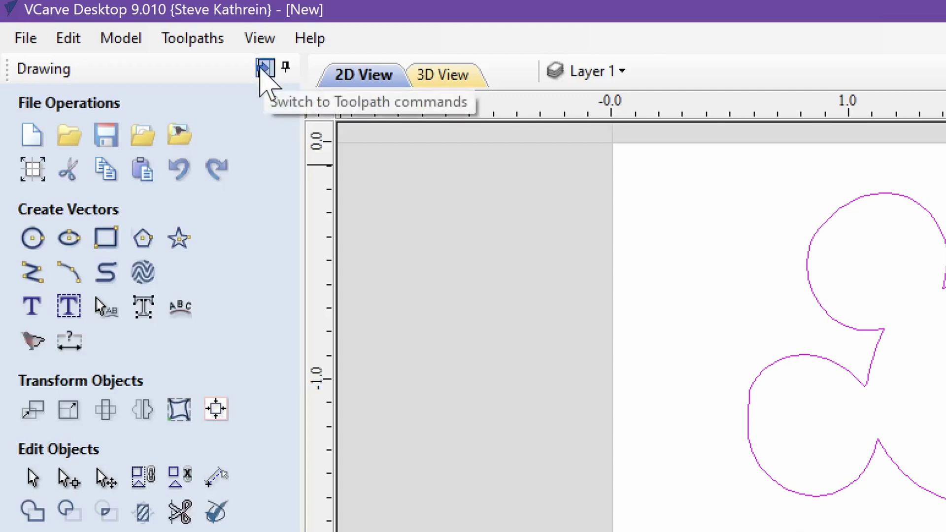
Switch to the toolpath tools, clear the selection, and box-select all the Mickey outline vectors.
click(266, 69)
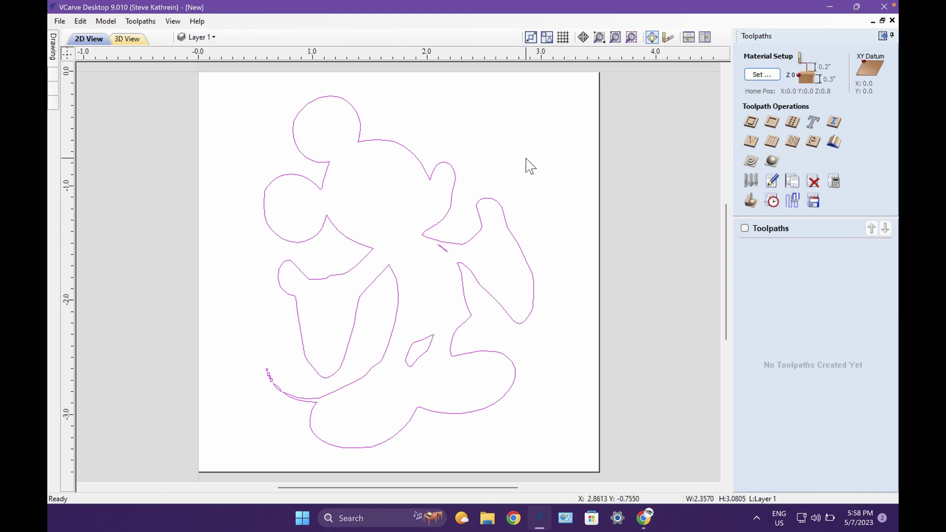
click(529, 172)
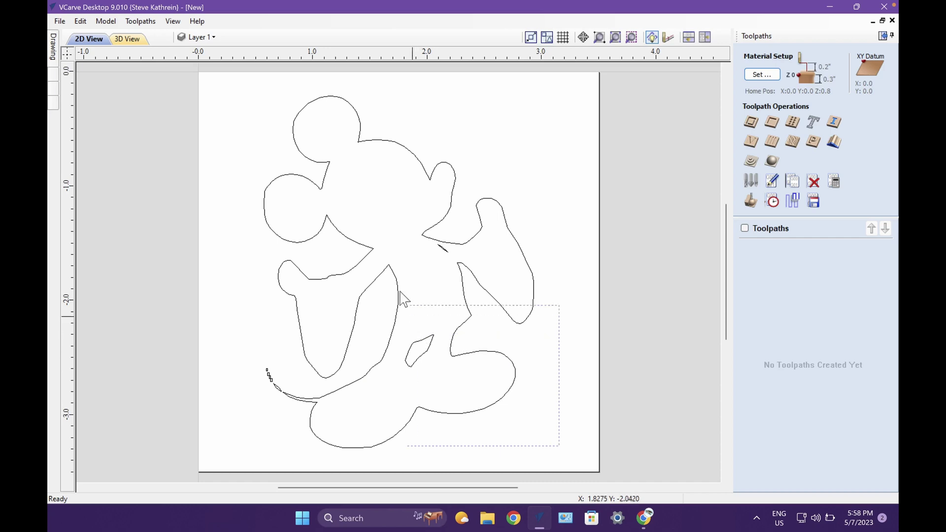
drag(228, 89, 231, 77)
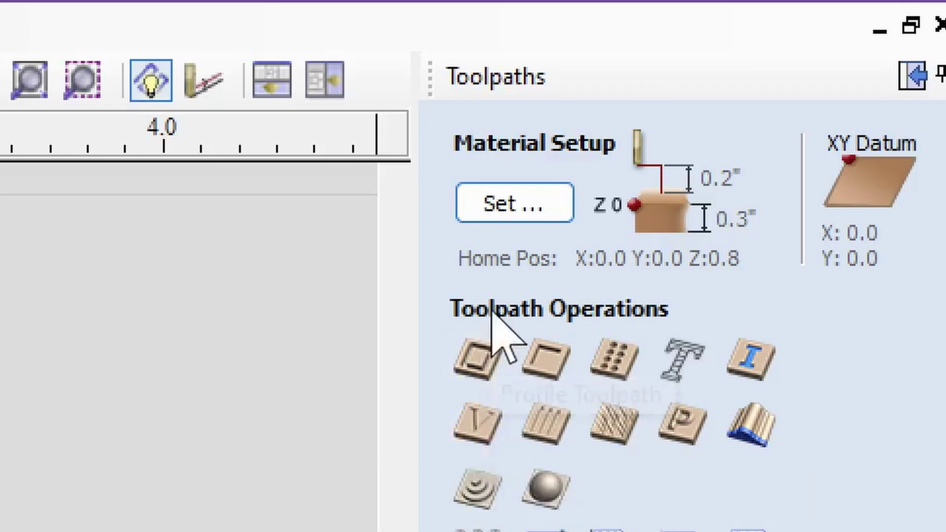
Start a V-Carve toolpath with the 90° V-bit and Flat Depth enabled at 0.125 in.
click(472, 431)
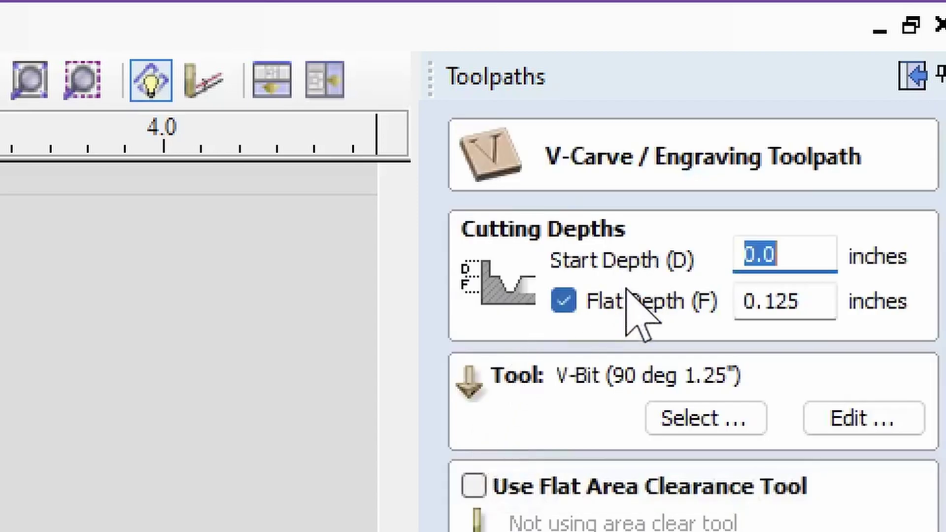
click(611, 298)
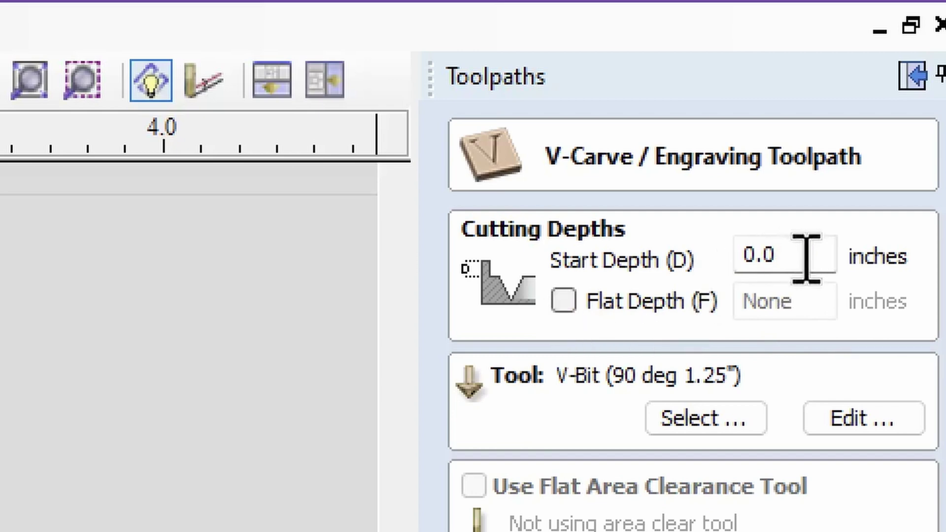
click(563, 299)
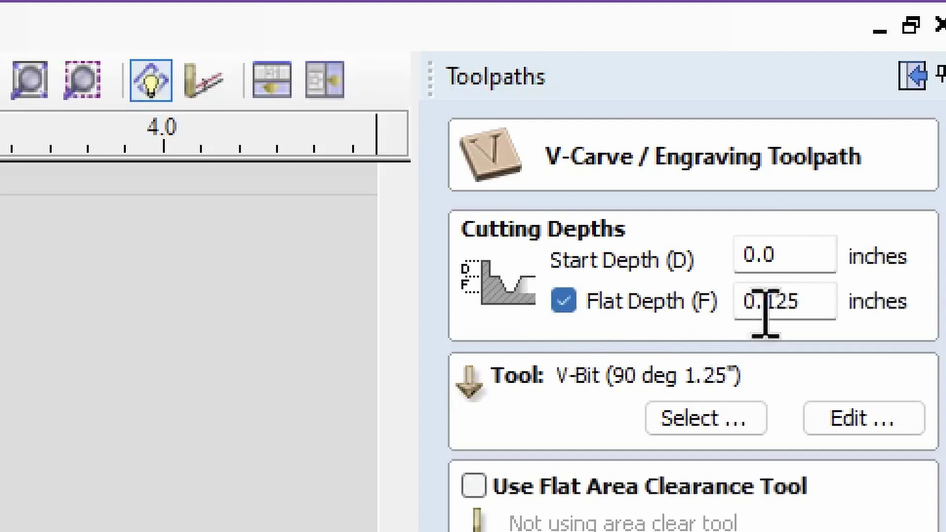
click(829, 309)
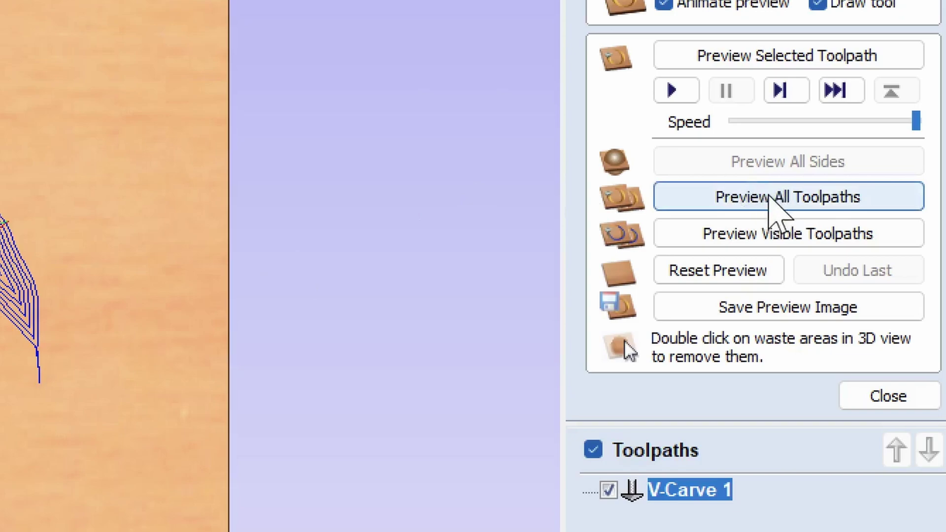
Preview the V-Carve 1 toolpath carved into Beech Dark, then close the preview panel.
click(784, 196)
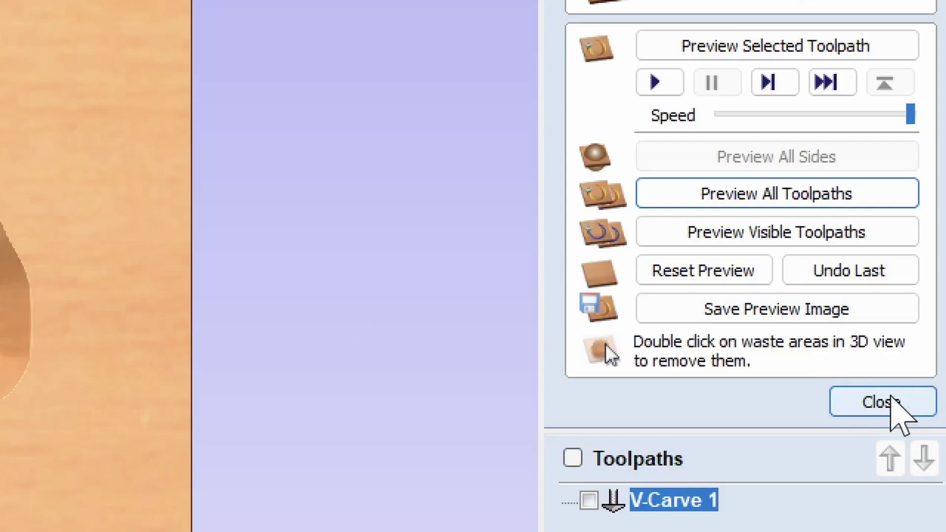
click(869, 319)
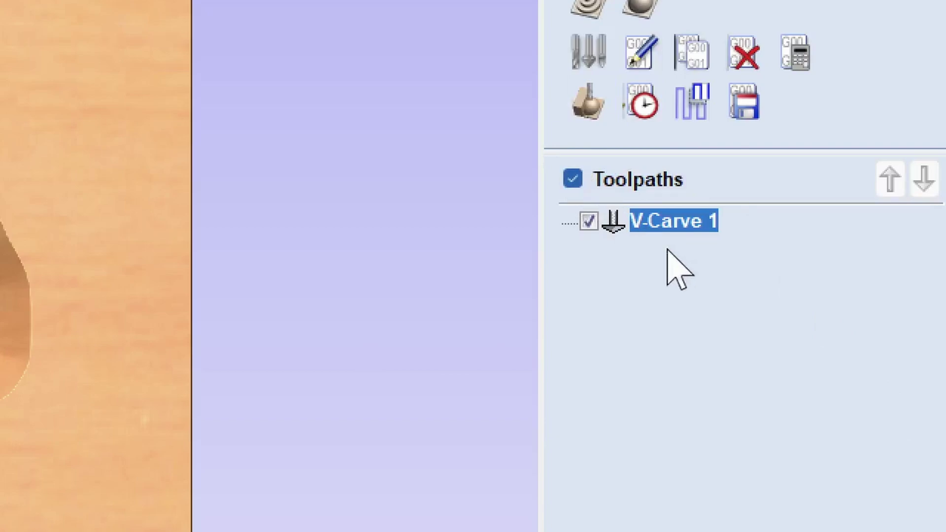
Open the toolpath file save dialog for V-Carve 1 and browse to This PC.
click(757, 114)
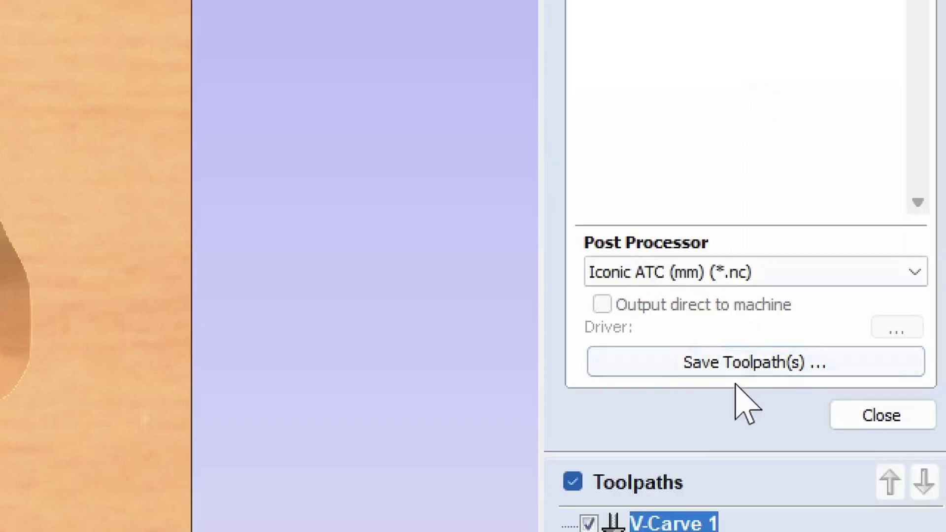
click(736, 360)
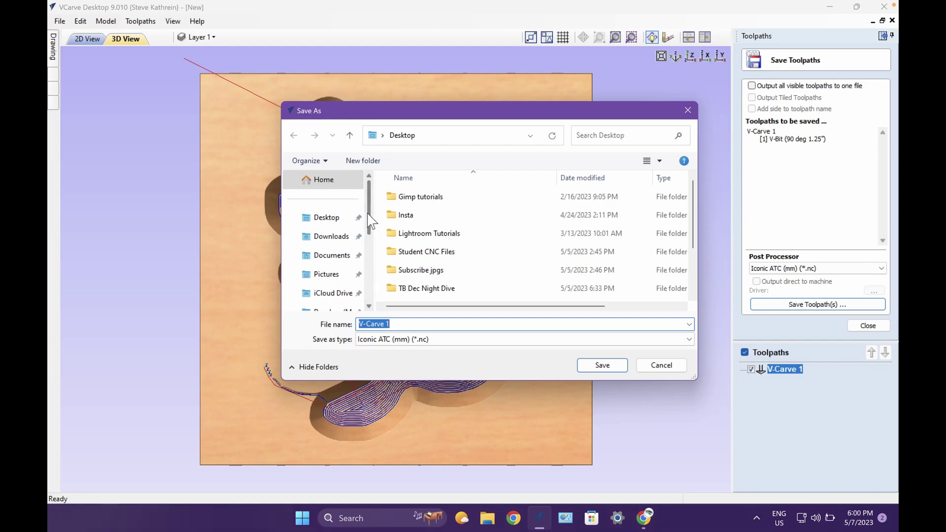
drag(368, 215, 365, 252)
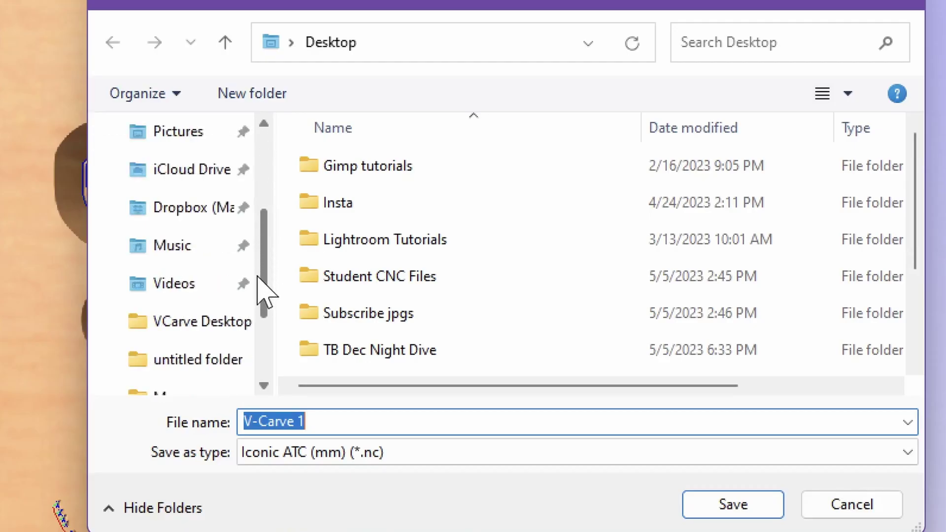
drag(257, 277, 251, 338)
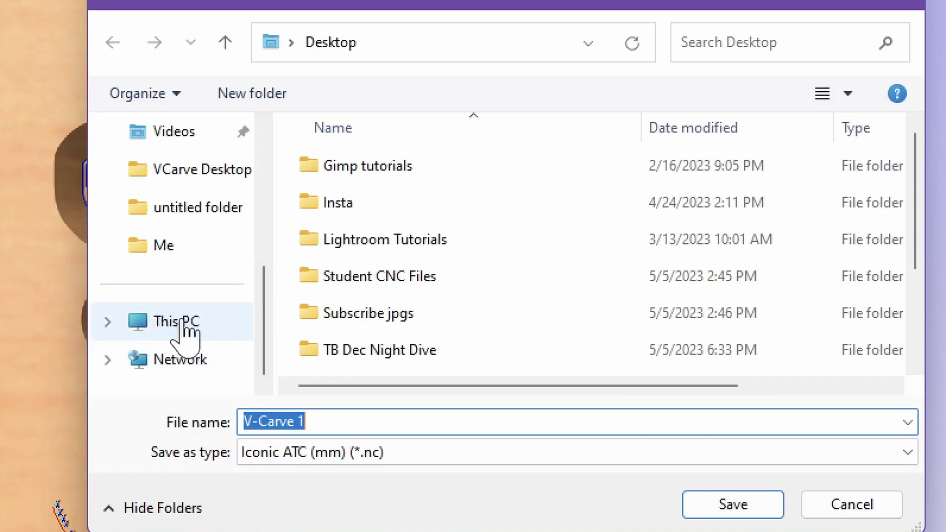
click(165, 326)
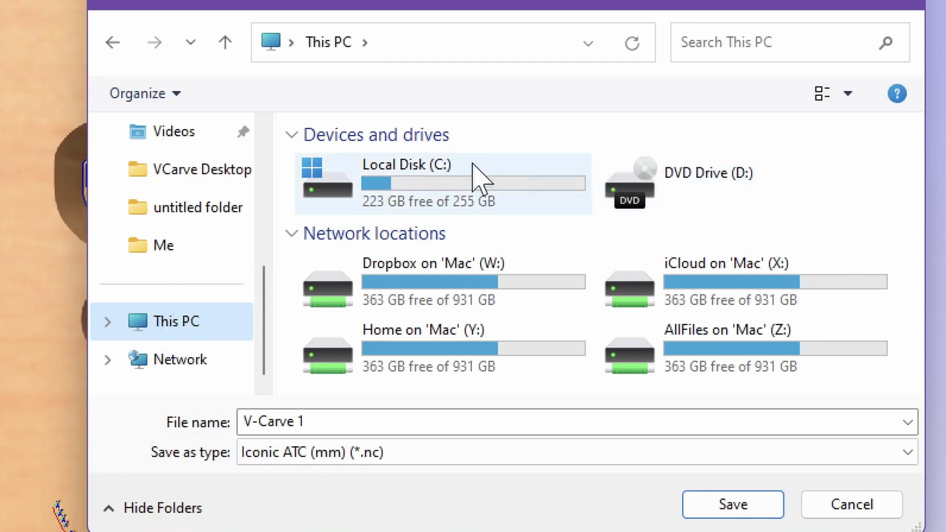
Give the toolpath file a new name and set the Desktop as its location.
click(436, 422)
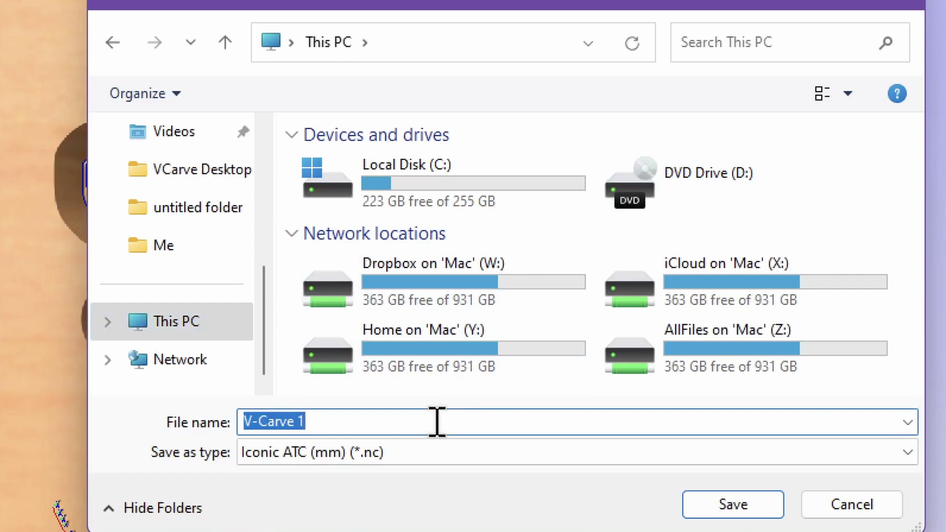
text(1 ka)
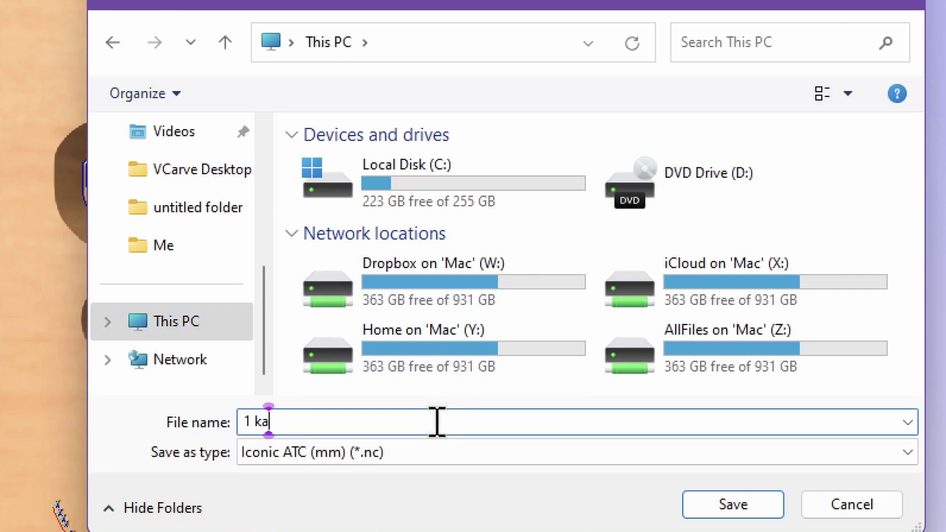
text(threin)
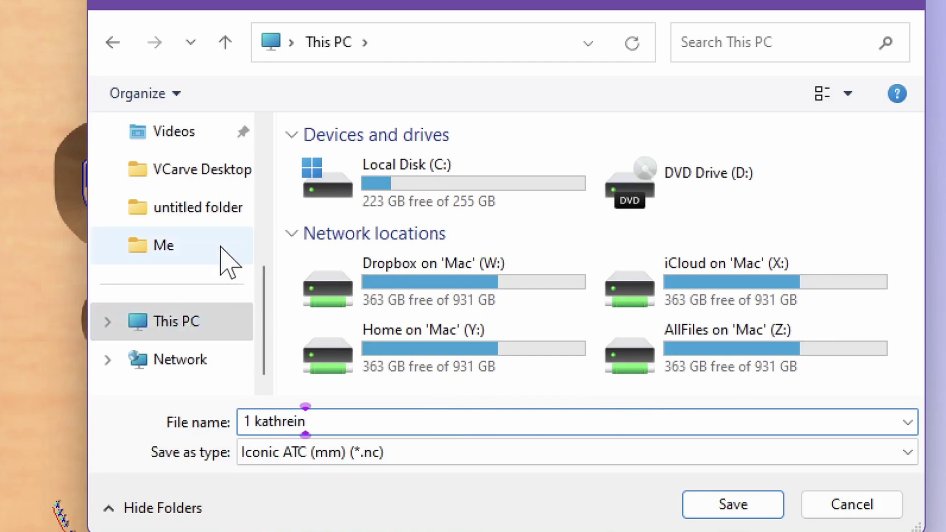
scroll(228, 261, up, 5)
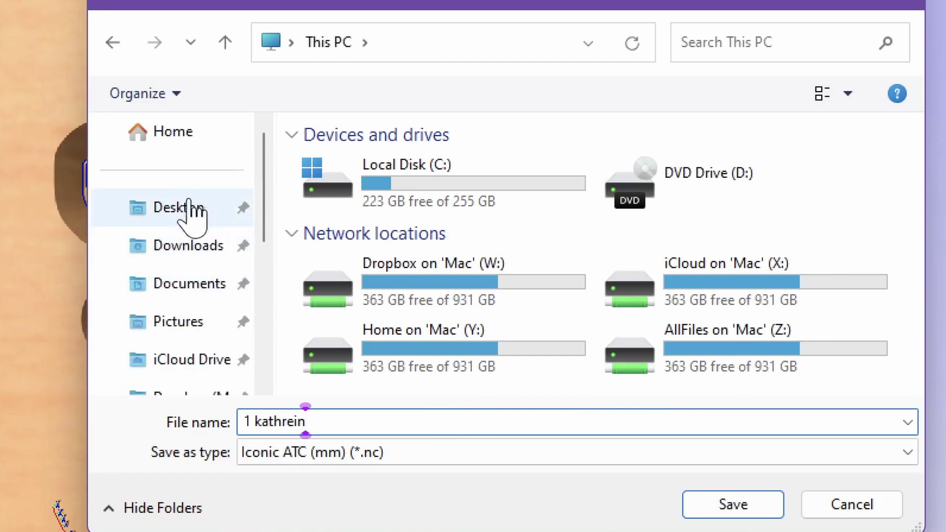
click(189, 206)
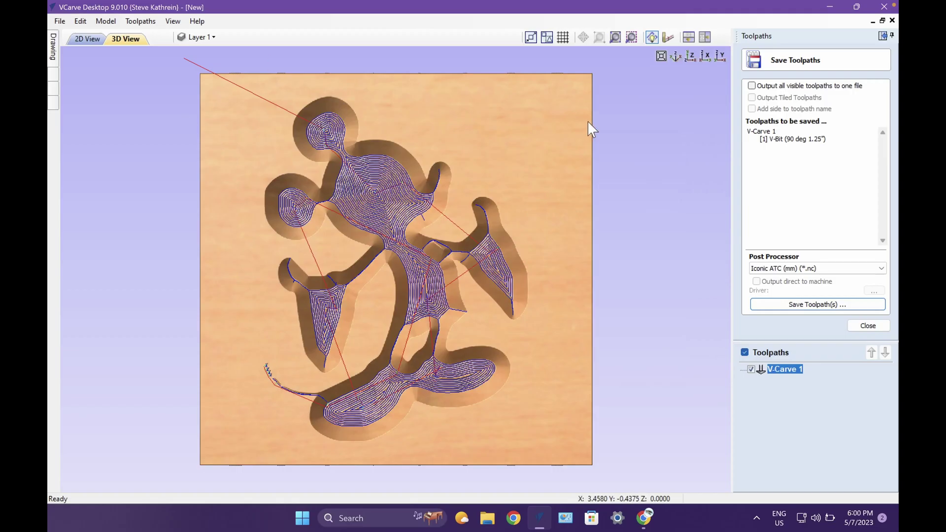
Close the Save Toolpaths panel and switch back to the Drawing panel.
click(868, 326)
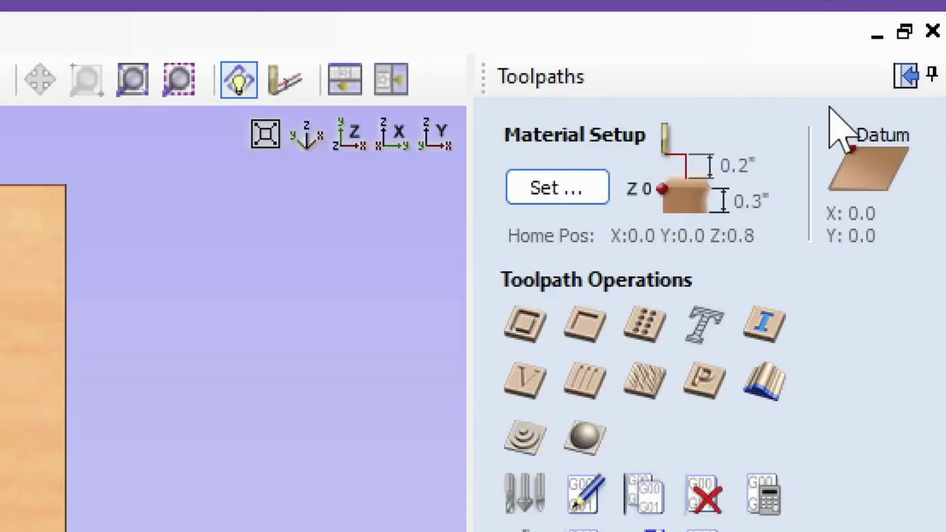
click(905, 74)
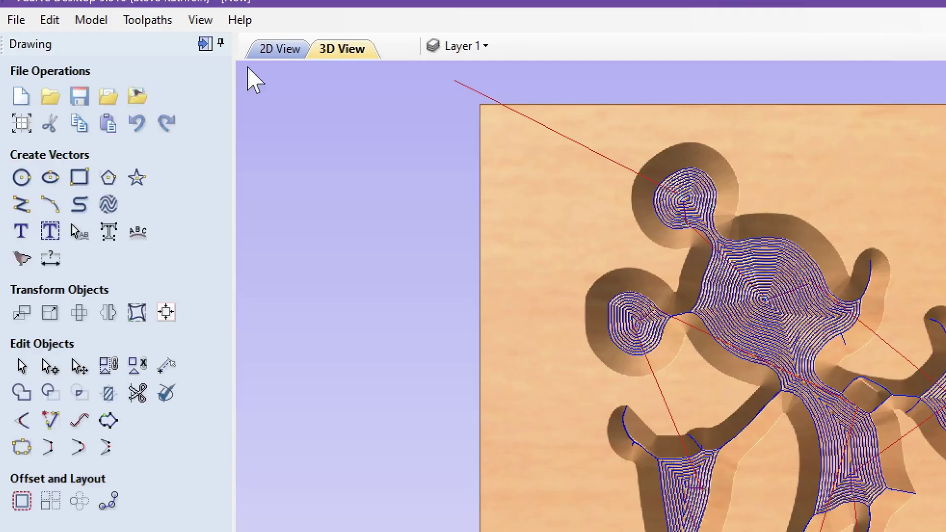